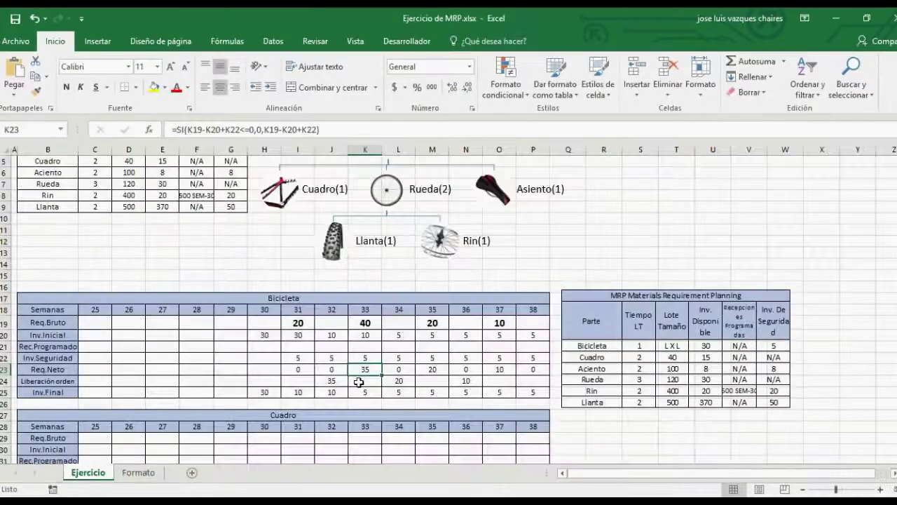
# Step: Link the Cuadro Req.Bruto row to Bicicleta's Liberación orden with =C24 in week 25, filled across to week 38
pyautogui.click(360, 381)
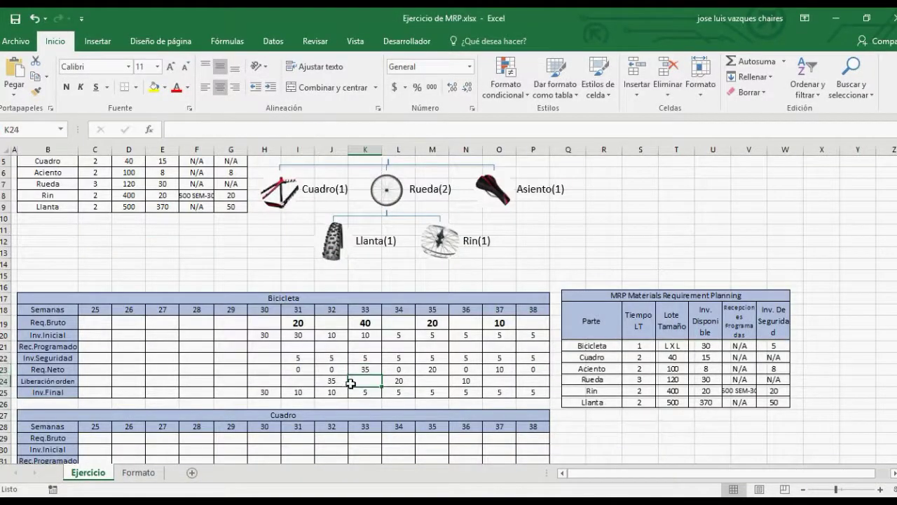
pyautogui.click(335, 383)
pyautogui.scroll(-3, 333, 393)
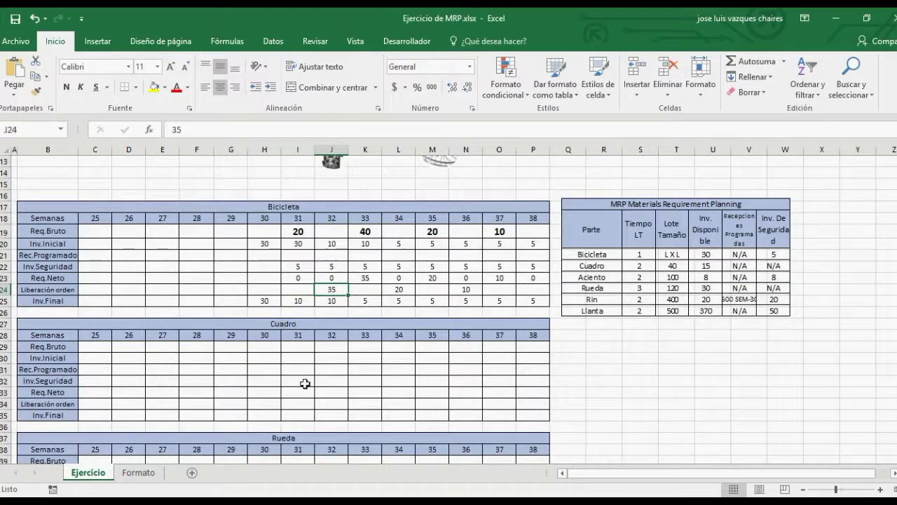
pyautogui.click(294, 323)
pyautogui.scroll(5, 355, 352)
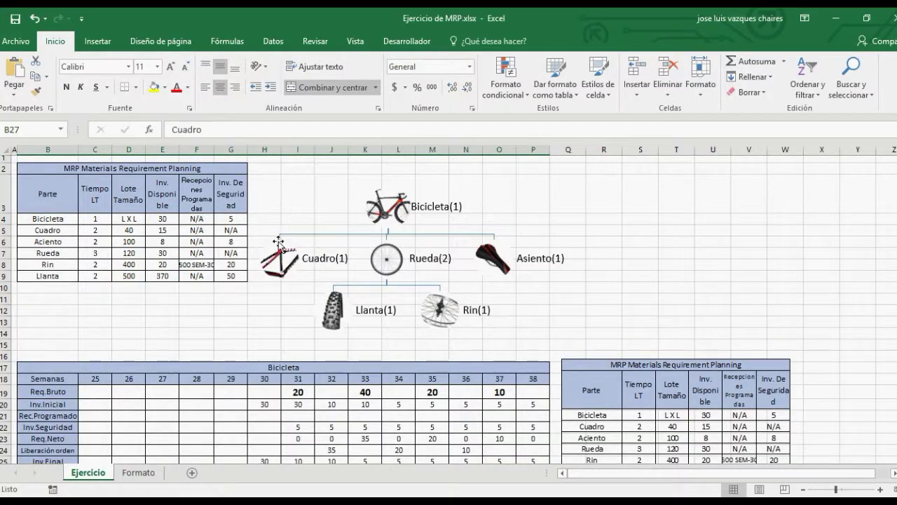
pyautogui.scroll(-4, 279, 246)
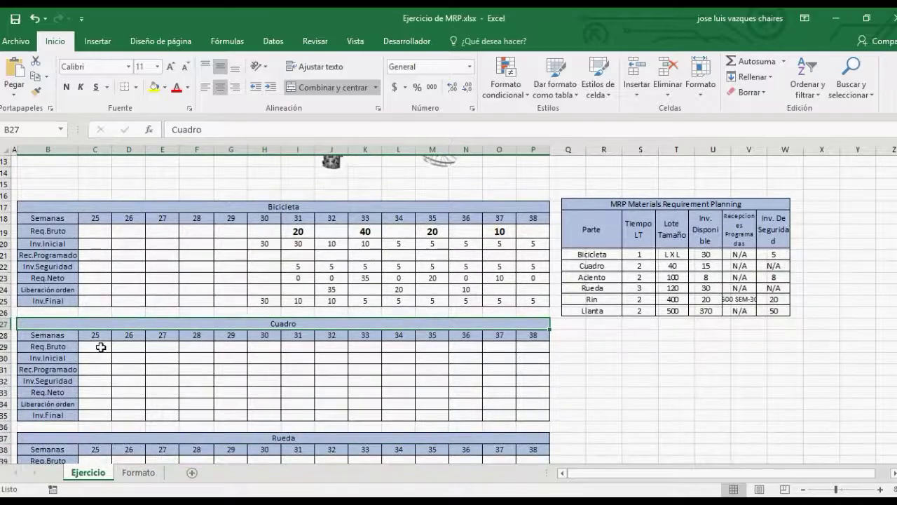
pyautogui.click(101, 347)
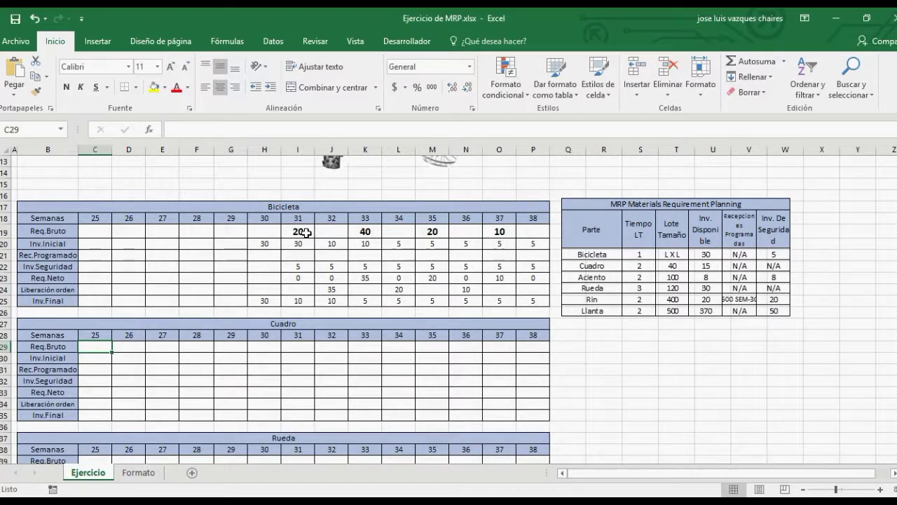
pyautogui.write('=')
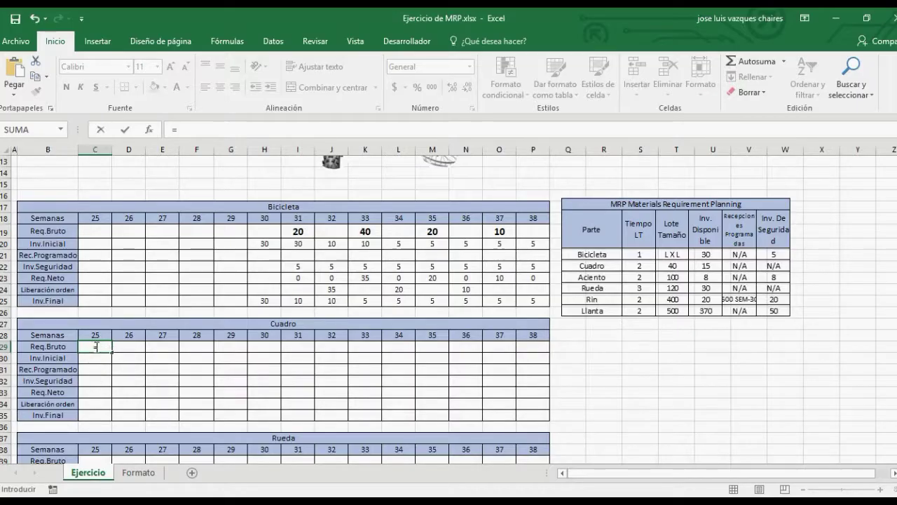
pyautogui.click(91, 290)
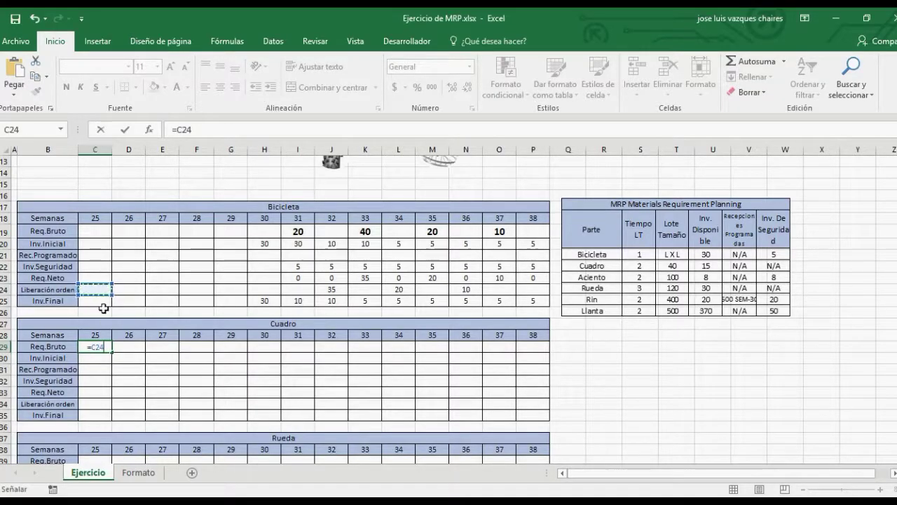
pyautogui.press('Return')
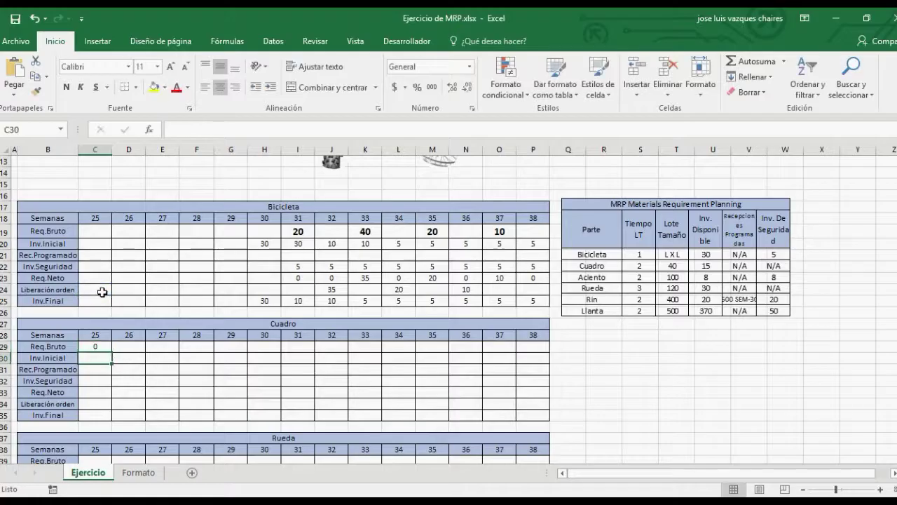
pyautogui.click(100, 347)
pyautogui.moveTo(112, 354); pyautogui.dragTo(551, 361)
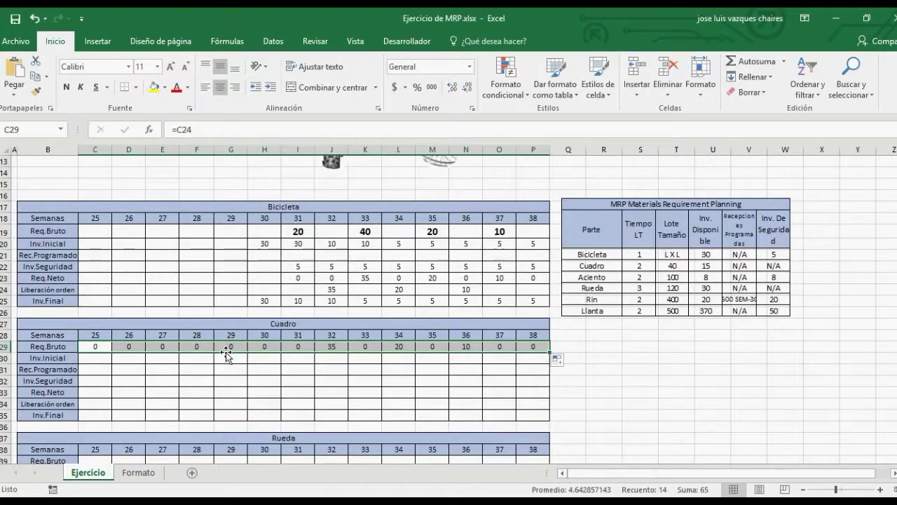
# Step: Compare Bicicleta's Liberación orden quantities with the Cuadro Req.Bruto row and the component quantities in the product structure diagram
pyautogui.scroll(4, 227, 355)
pyautogui.scroll(-2, 294, 382)
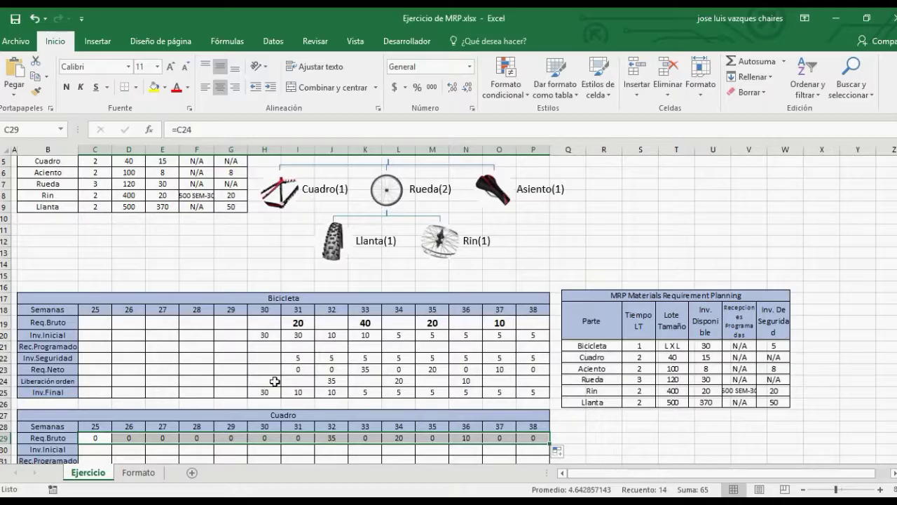
pyautogui.moveTo(289, 381); pyautogui.dragTo(505, 382)
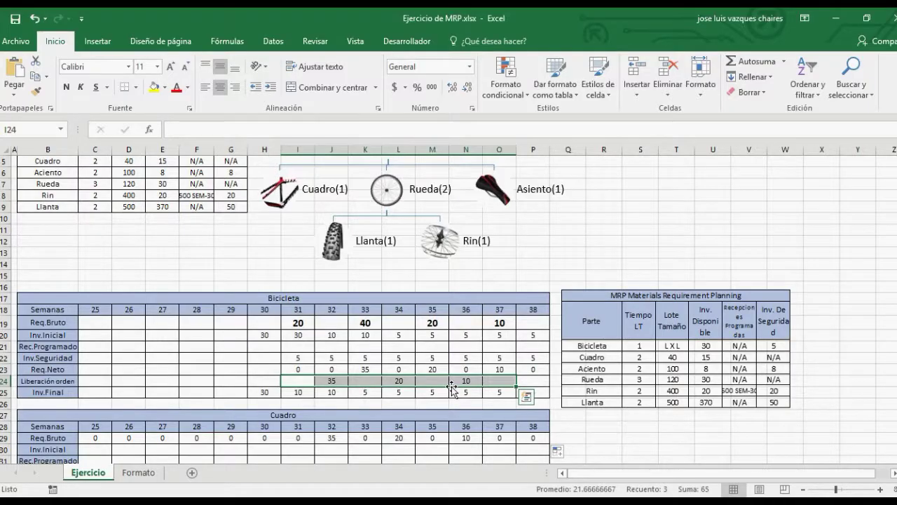
pyautogui.scroll(-2, 452, 388)
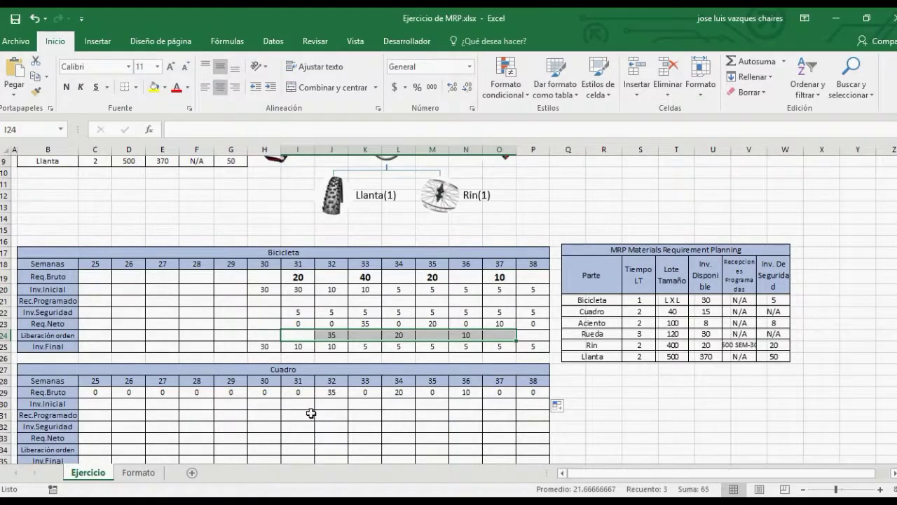
pyautogui.scroll(2, 311, 412)
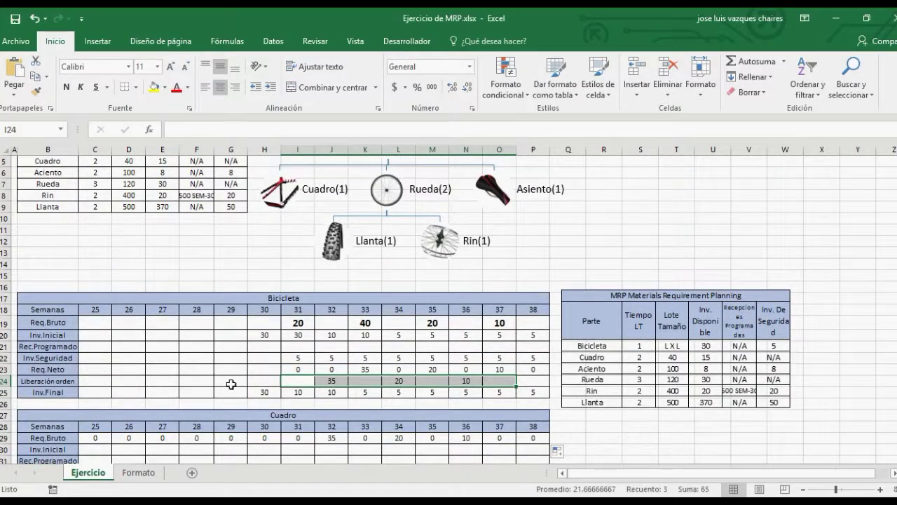
pyautogui.scroll(2, 358, 378)
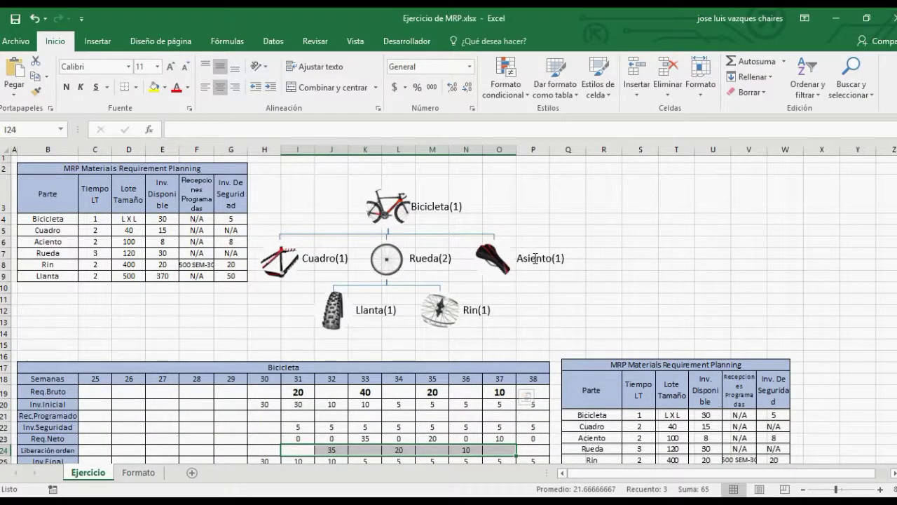
pyautogui.scroll(-5, 535, 258)
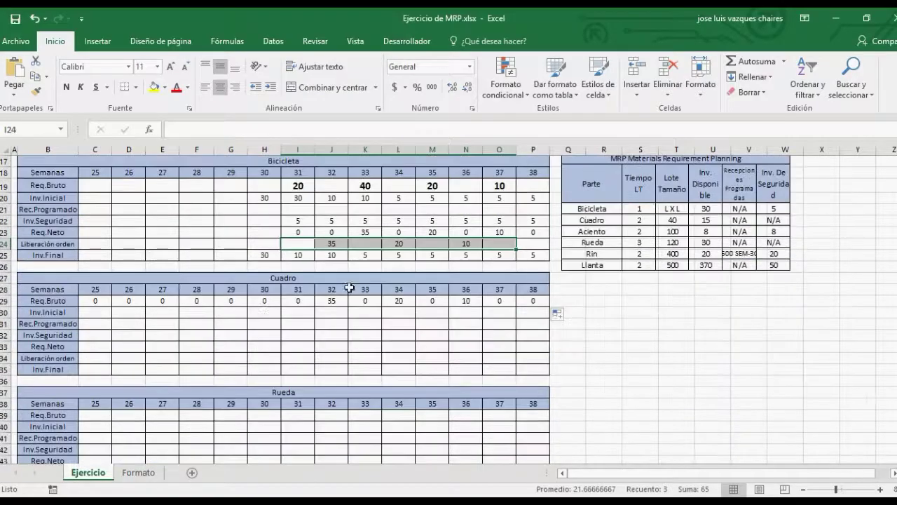
pyautogui.click(339, 303)
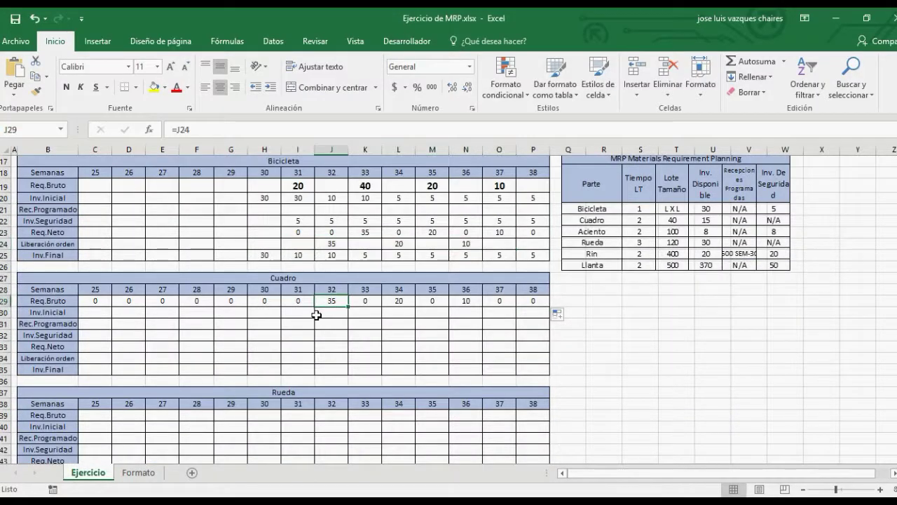
pyautogui.click(321, 315)
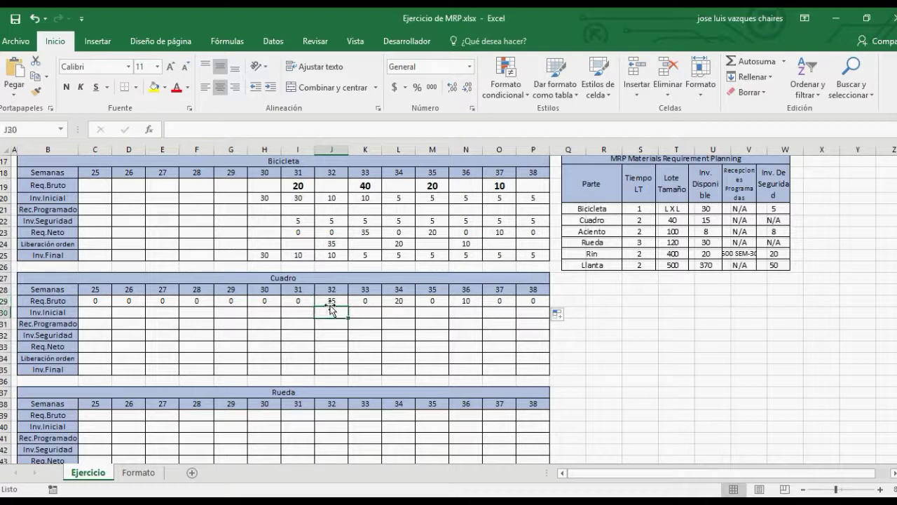
pyautogui.click(338, 300)
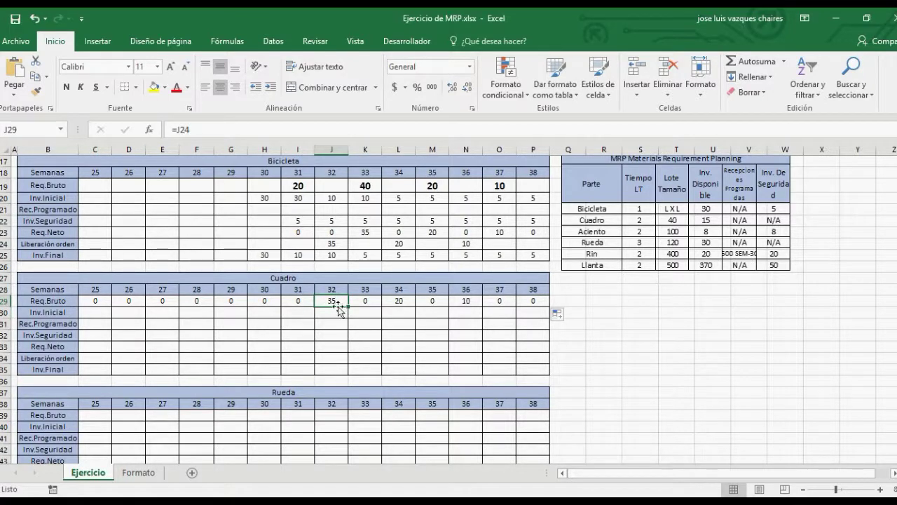
pyautogui.scroll(2, 336, 309)
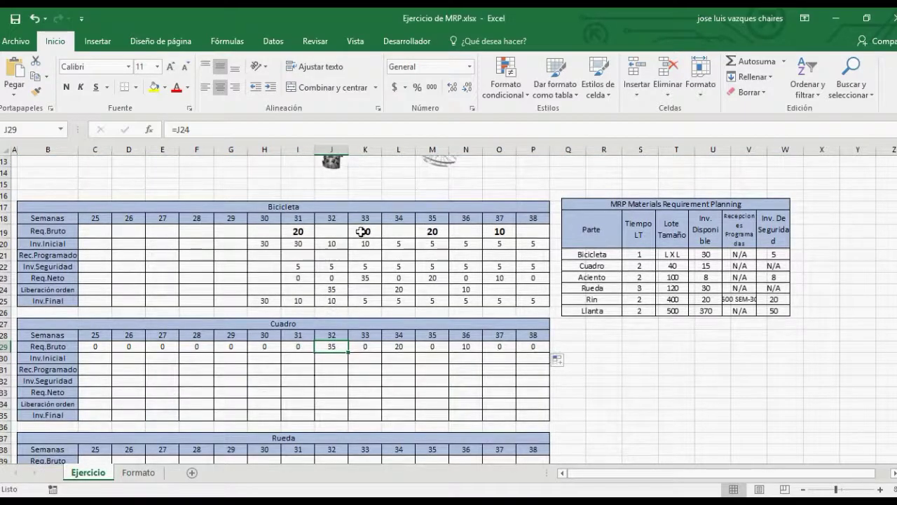
pyautogui.scroll(-2, 354, 312)
pyautogui.click(338, 314)
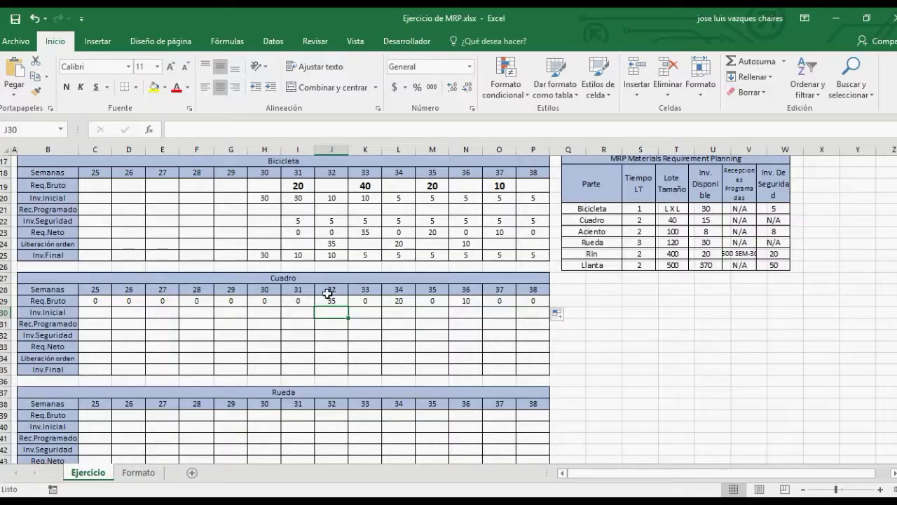
pyautogui.click(336, 300)
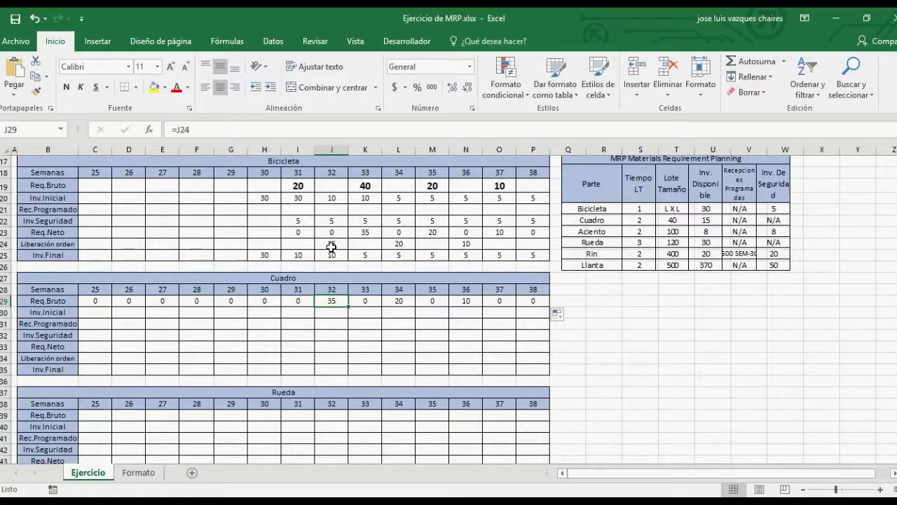
pyautogui.scroll(4, 342, 253)
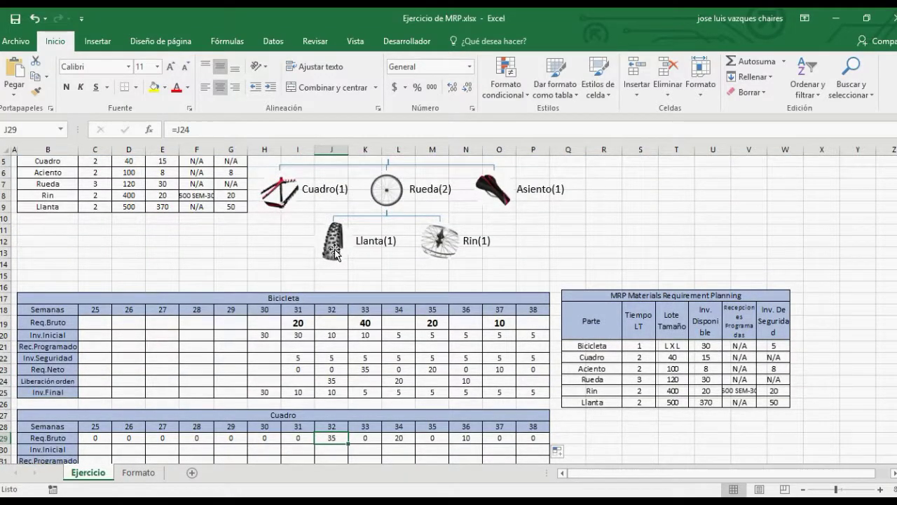
pyautogui.scroll(-3, 335, 251)
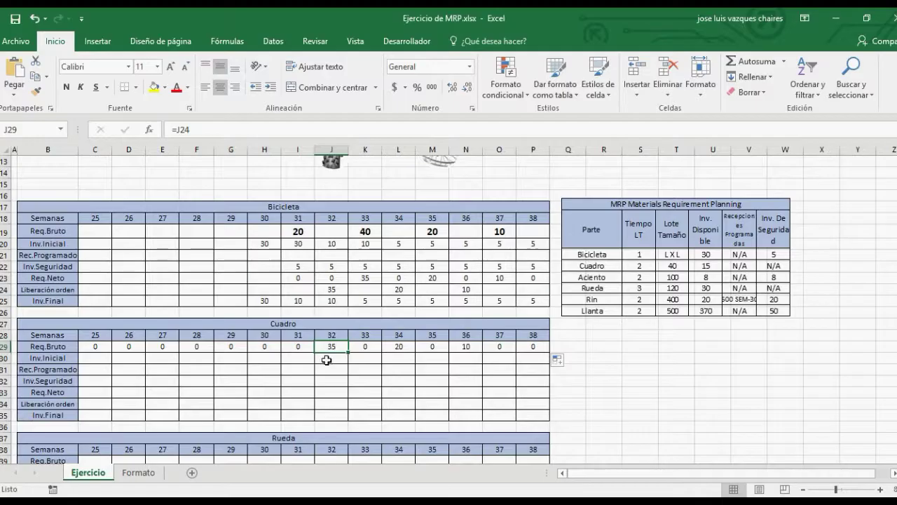
# Step: Set Cuadro's Inv.Inicial for week 31 to its available inventory from the parts table with =E5
pyautogui.click(300, 358)
pyautogui.write('=')
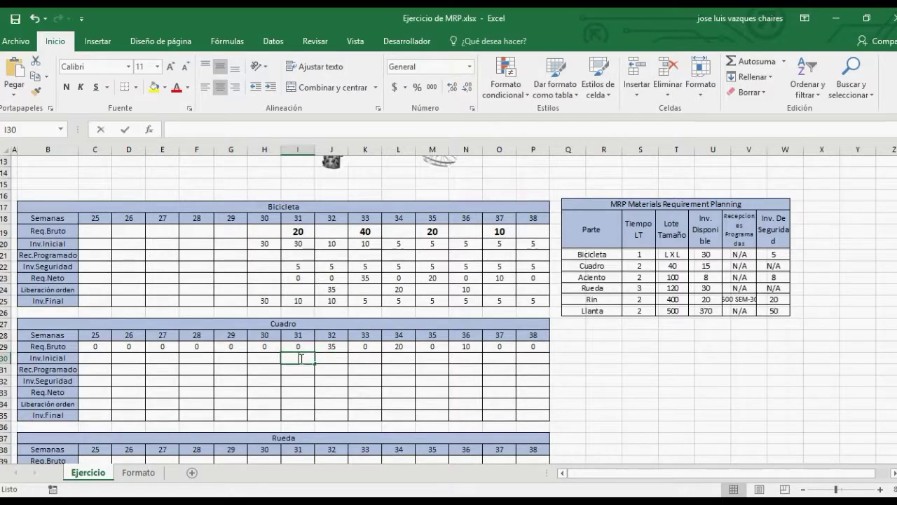
pyautogui.scroll(4, 312, 373)
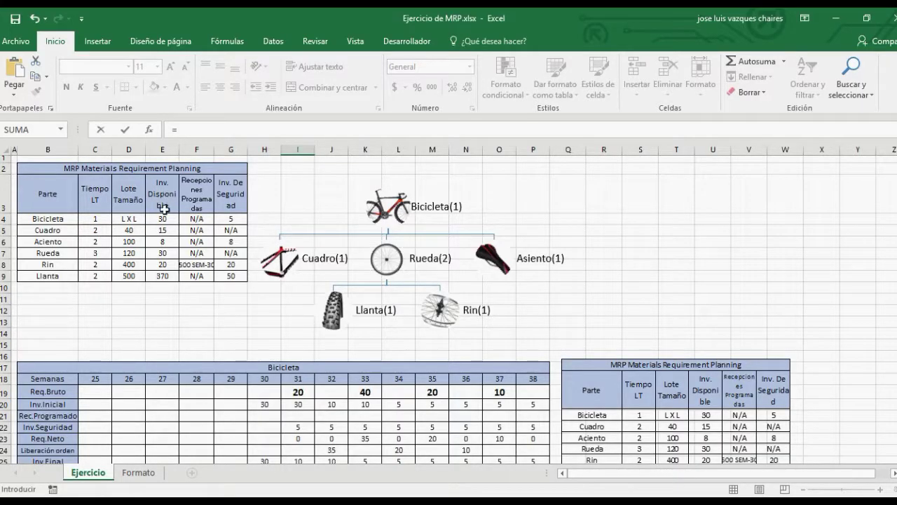
pyautogui.click(171, 229)
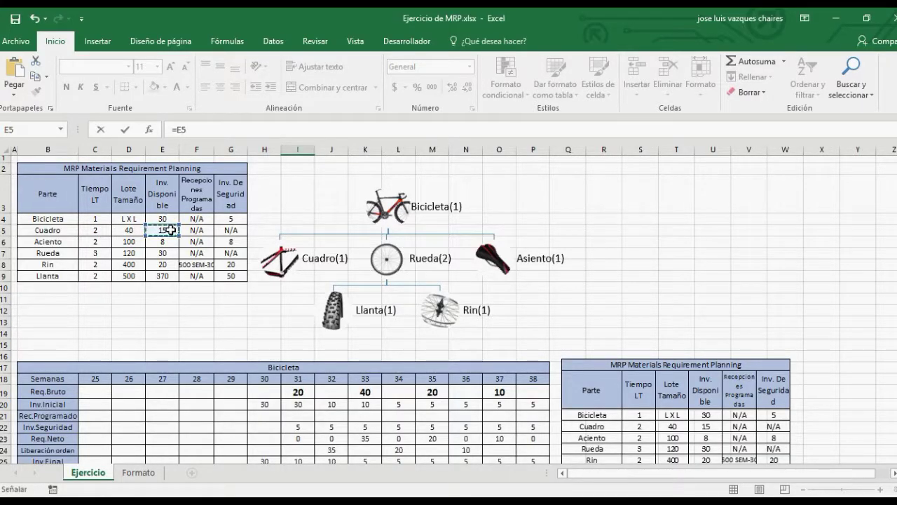
pyautogui.press('Return')
# Step: Set Cuadro's Inv.Final for week 31 equal to that week's Inv.Inicial with =I30
pyautogui.scroll(-1, 280, 378)
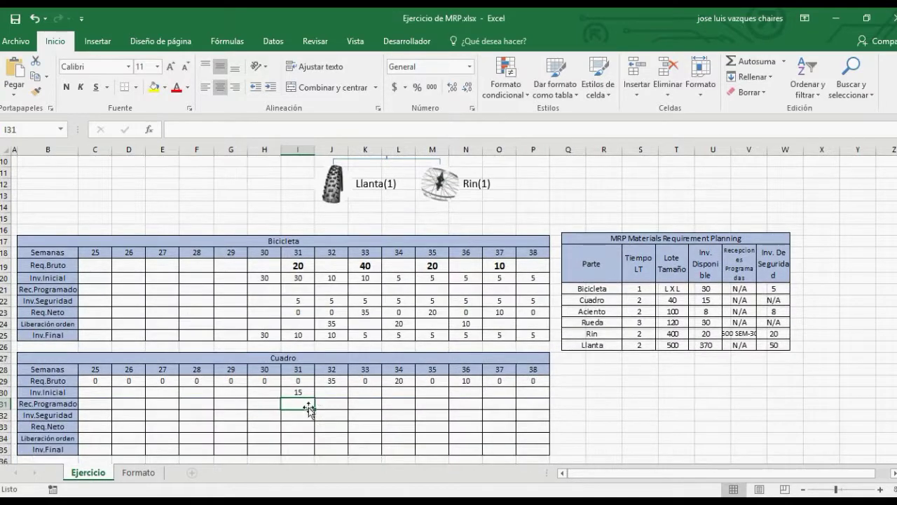
pyautogui.scroll(-1, 303, 372)
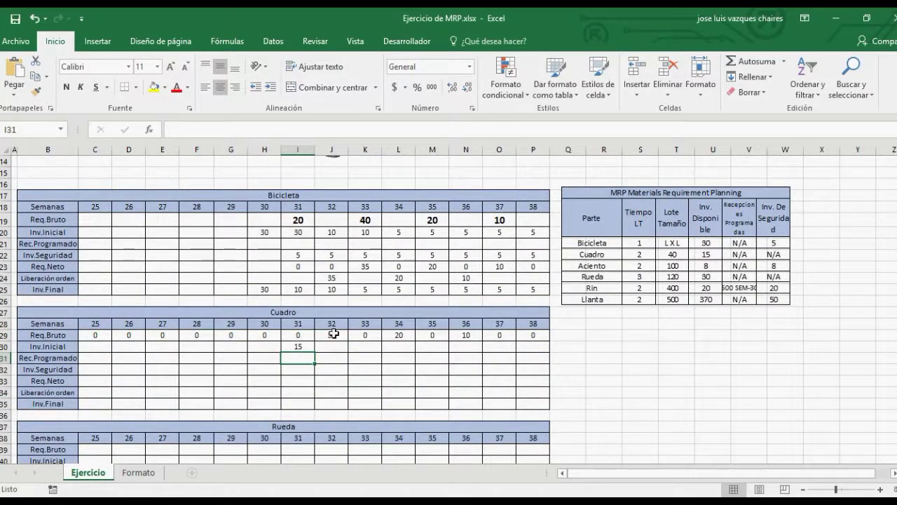
pyautogui.click(297, 404)
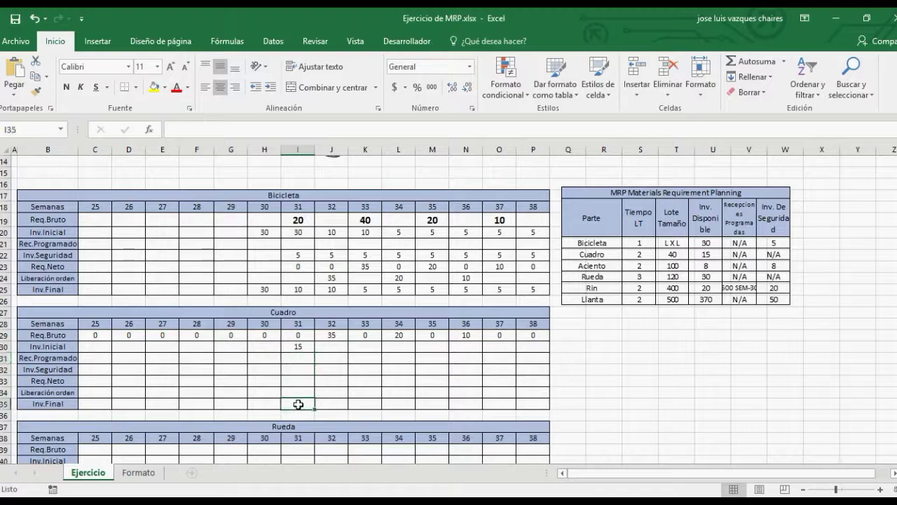
pyautogui.write('=')
pyautogui.click(311, 345)
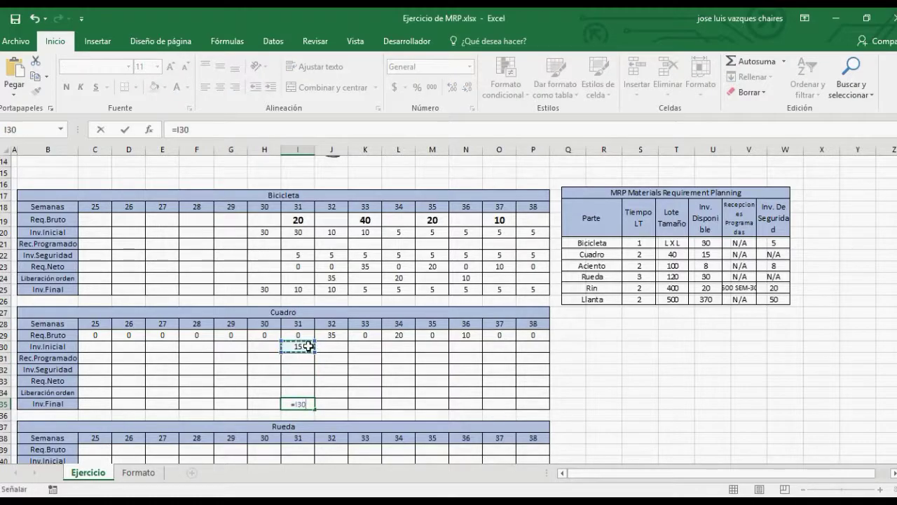
pyautogui.press('Return')
# Step: Set Cuadro's Inv.Inicial for week 32 to the previous week's Inv.Final with =I35, and fill it across to week 38
pyautogui.click(333, 352)
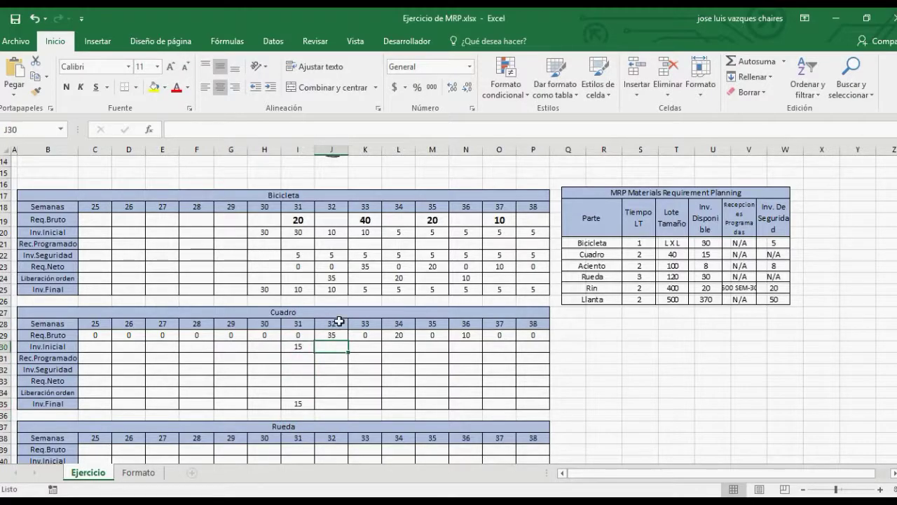
pyautogui.write('=')
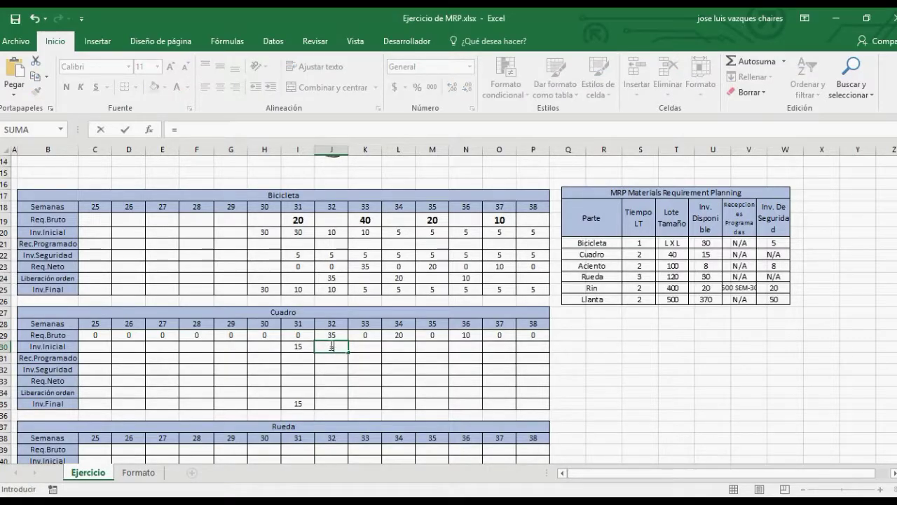
pyautogui.click(302, 405)
pyautogui.press('Return')
pyautogui.click(336, 350)
pyautogui.moveTo(348, 353); pyautogui.dragTo(546, 357)
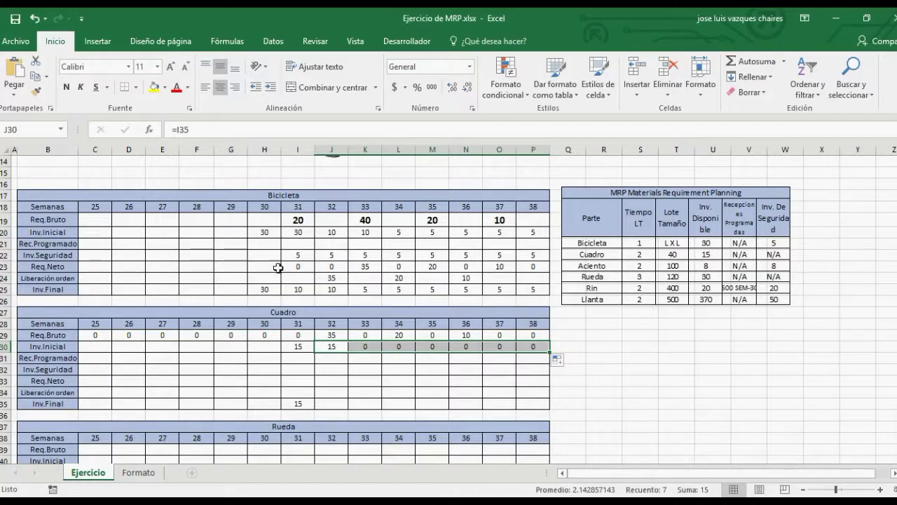
# Step: Move the MRP Materials Requirement Planning table picture down beside the Cuadro table
pyautogui.click(324, 358)
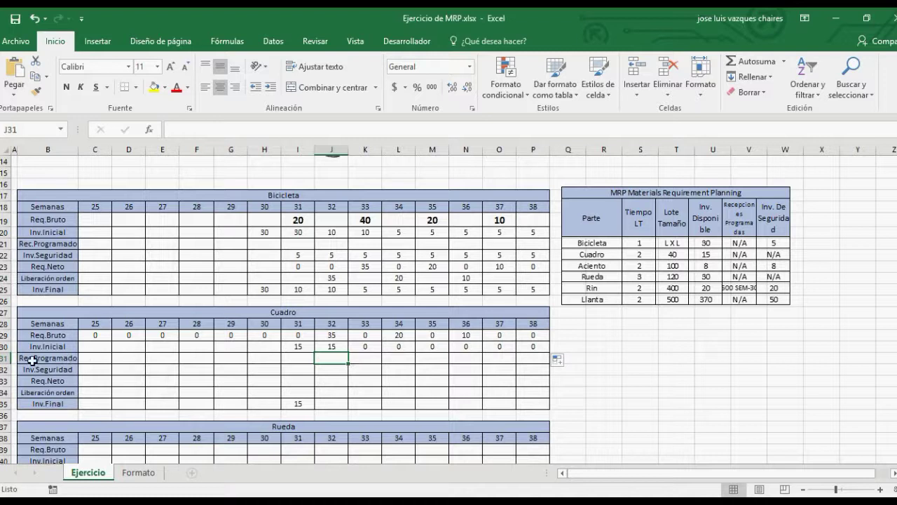
pyautogui.moveTo(610, 225); pyautogui.dragTo(599, 332)
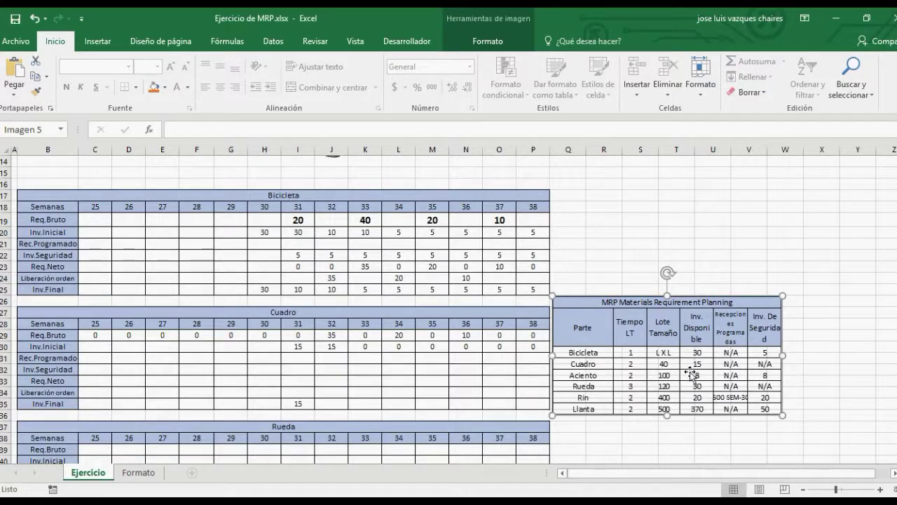
# Step: Set Cuadro's Inv.Seguridad for week 31 to 0 and fill it across to week 38
pyautogui.click(305, 357)
pyautogui.click(302, 369)
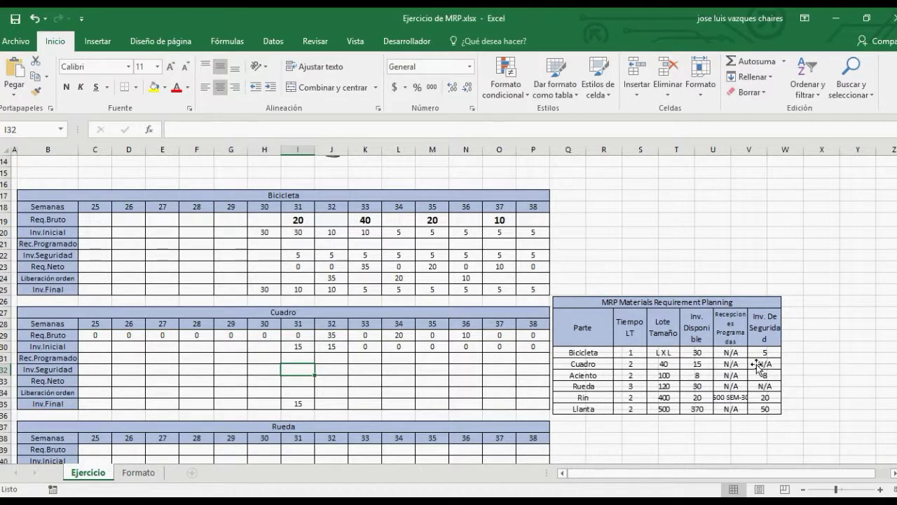
pyautogui.write('0')
pyautogui.press('Return')
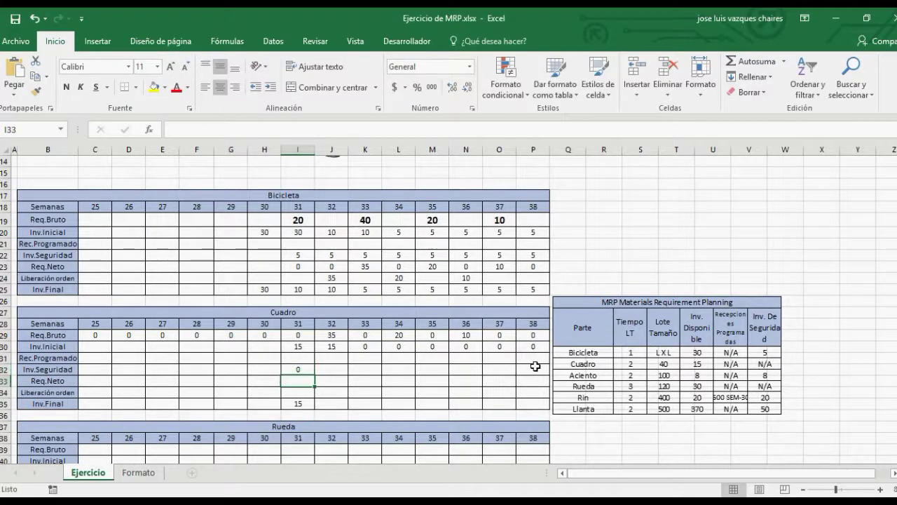
pyautogui.click(300, 370)
pyautogui.moveTo(315, 375); pyautogui.dragTo(539, 379)
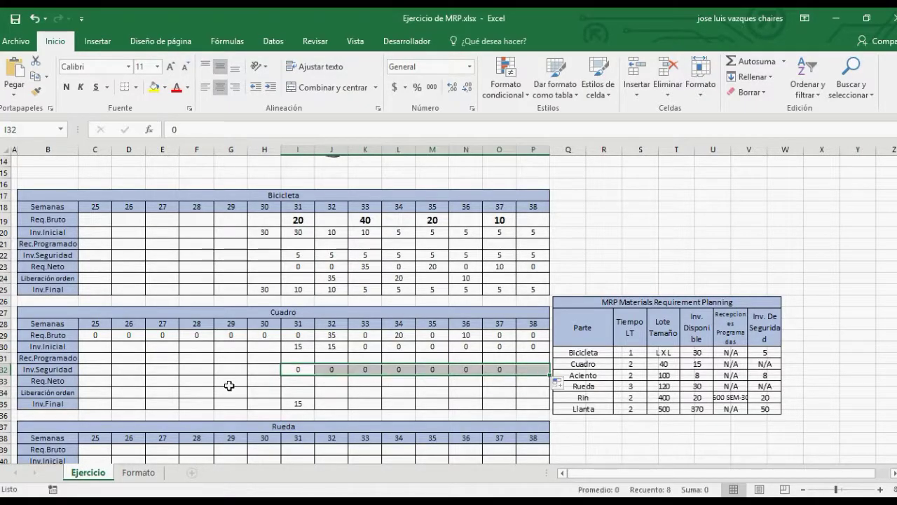
pyautogui.click(295, 381)
pyautogui.write('=')
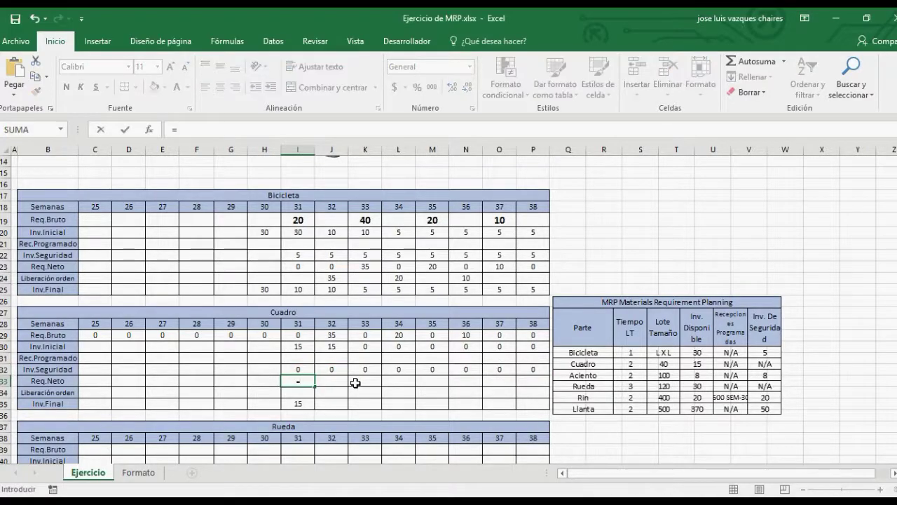
pyautogui.click(307, 335)
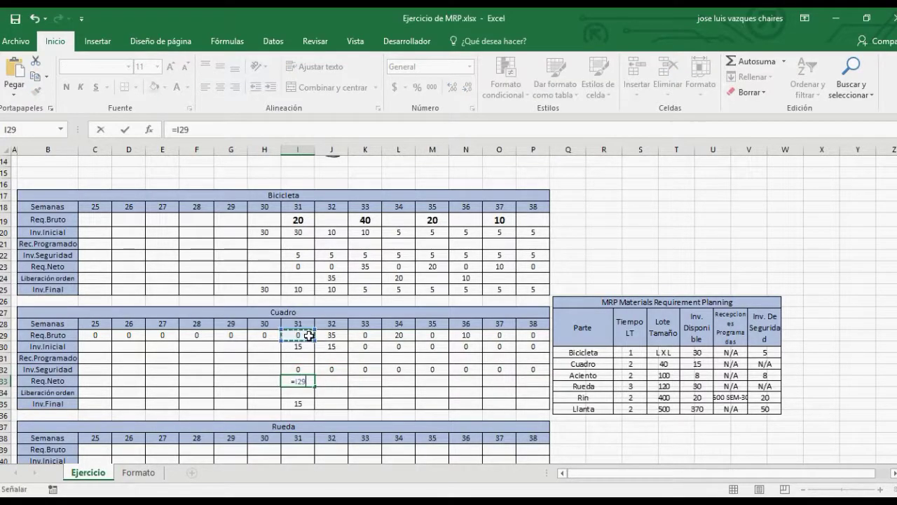
pyautogui.press('Escape')
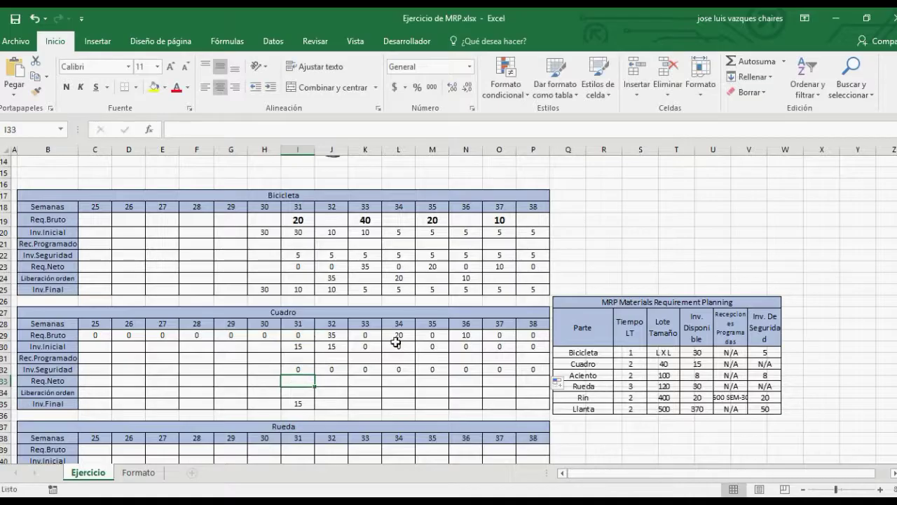
# Step: Calculate Cuadro's Req.Neto for week 32 as gross requirement minus initial inventory plus safety stock with =J29-J30+J32
pyautogui.click(331, 383)
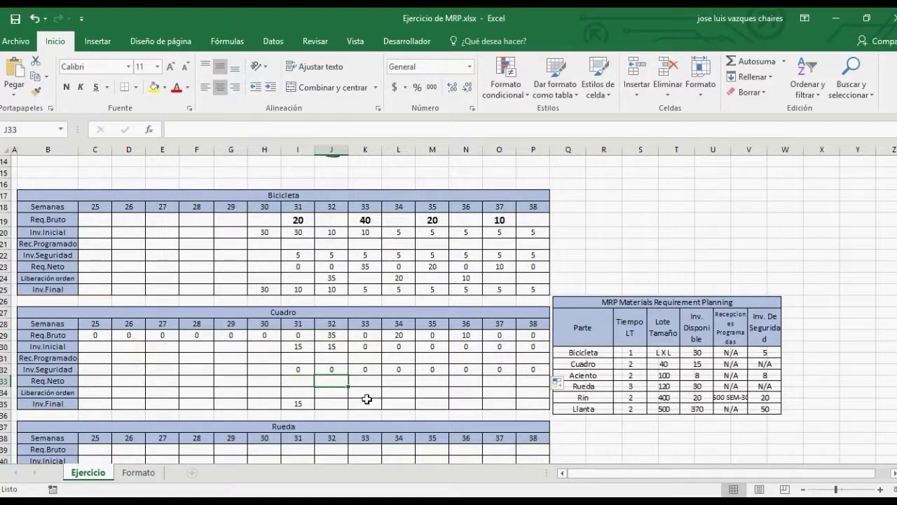
pyautogui.write('=')
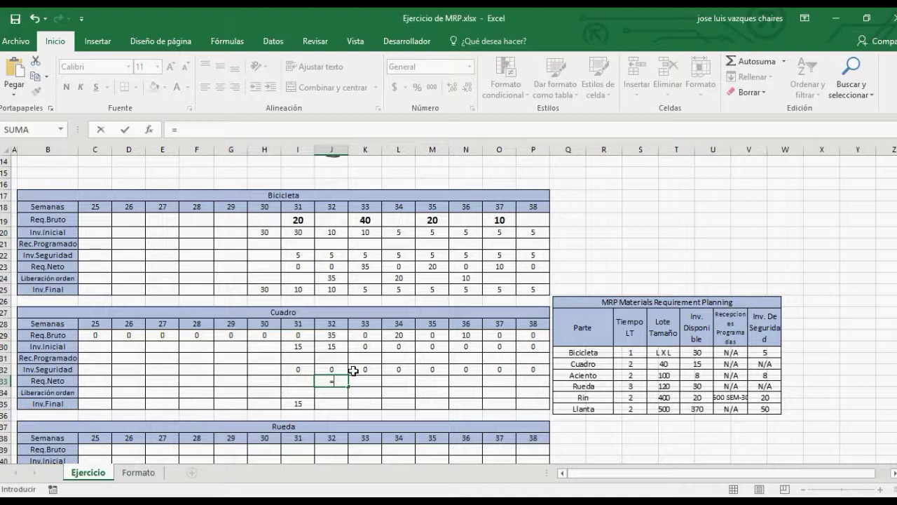
pyautogui.click(340, 334)
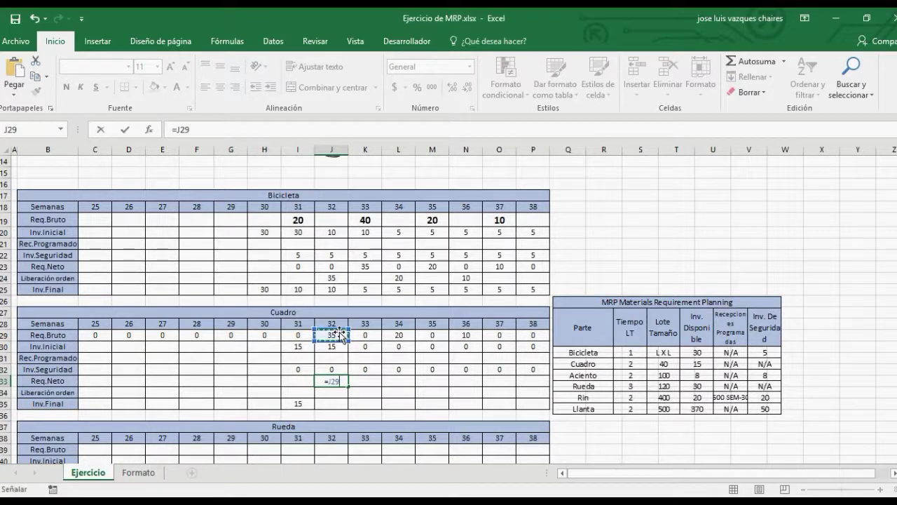
pyautogui.write('-')
pyautogui.click(339, 346)
pyautogui.write('+')
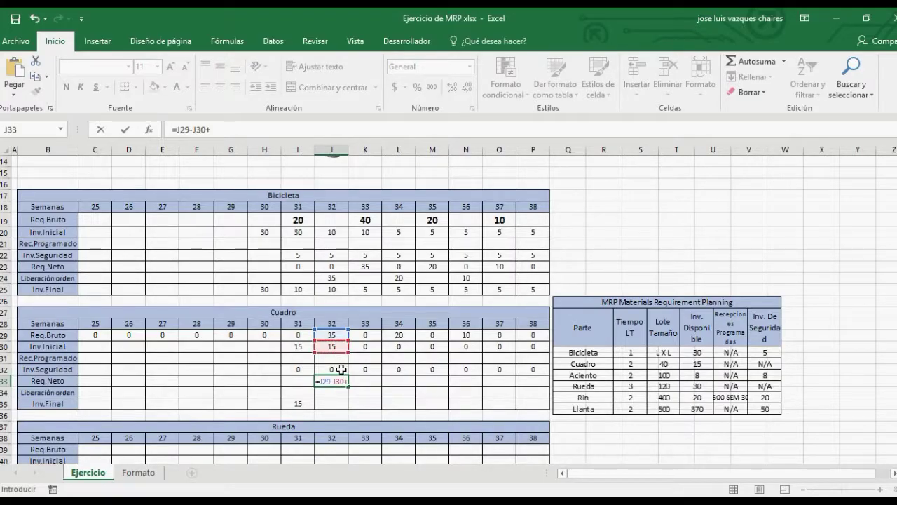
pyautogui.click(342, 370)
pyautogui.press('Return')
pyautogui.click(340, 380)
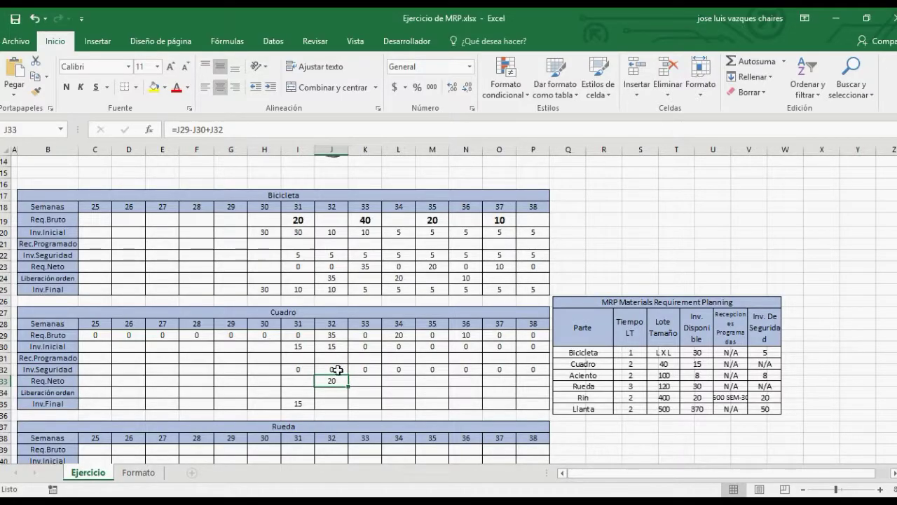
# Step: Calculate Cuadro's Inv.Final for week 32 with =J30+J31+H34-J29, taking the order release from two weeks earlier
pyautogui.click(337, 395)
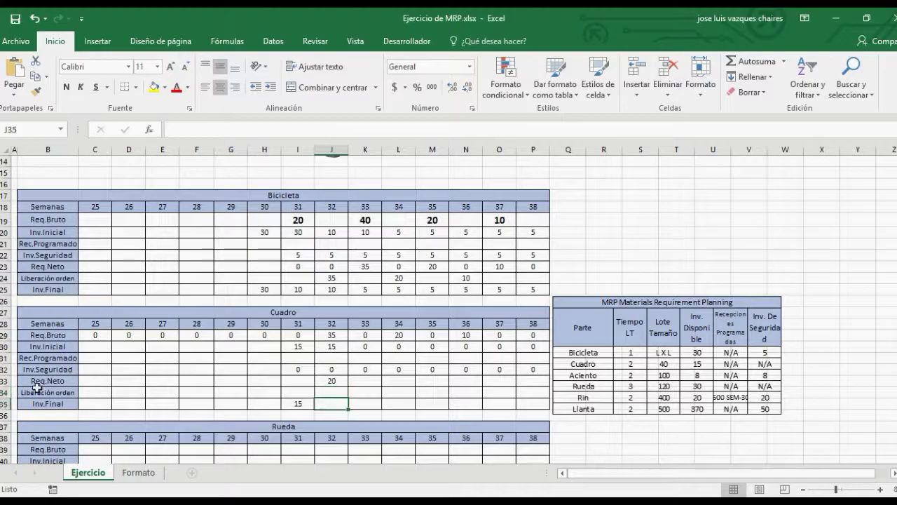
pyautogui.write('=')
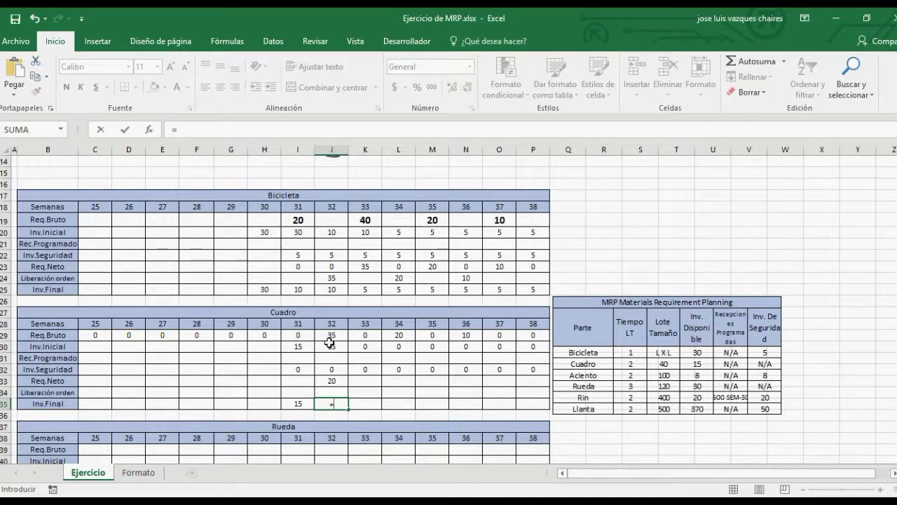
pyautogui.click(337, 348)
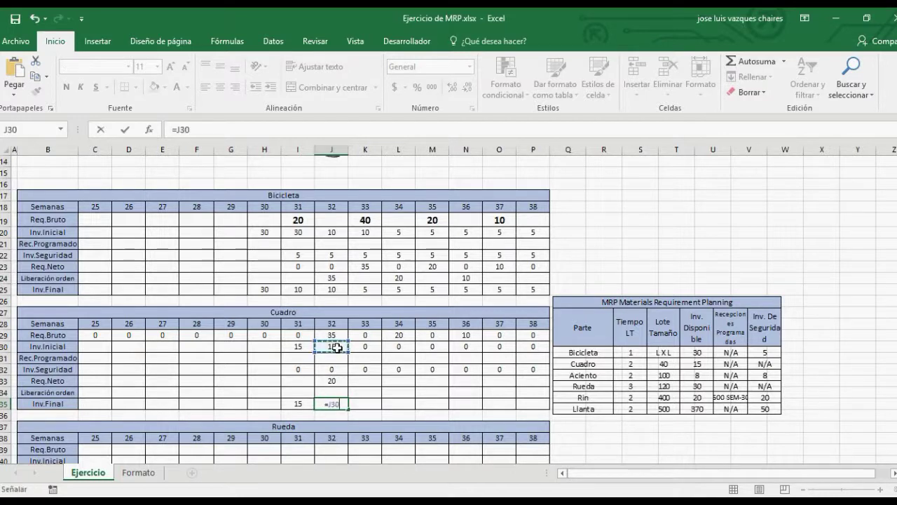
pyautogui.write('+')
pyautogui.click(340, 358)
pyautogui.write('+')
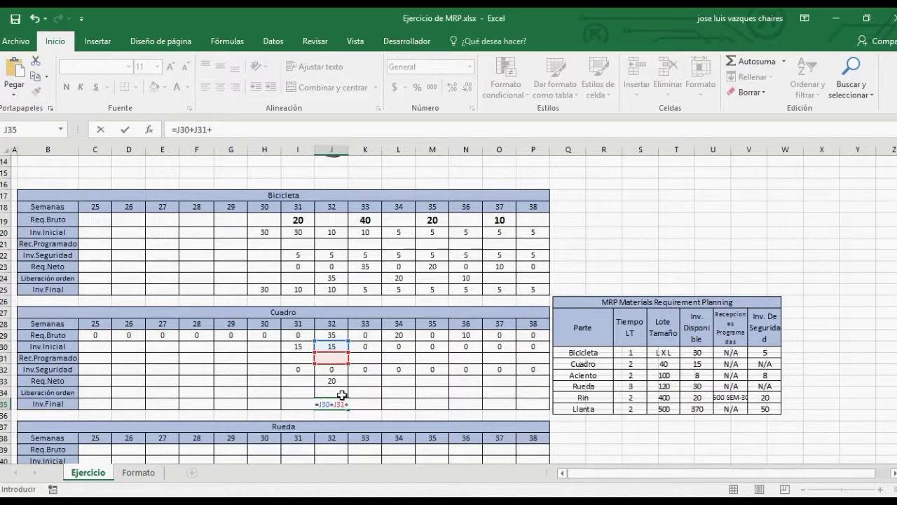
pyautogui.click(268, 392)
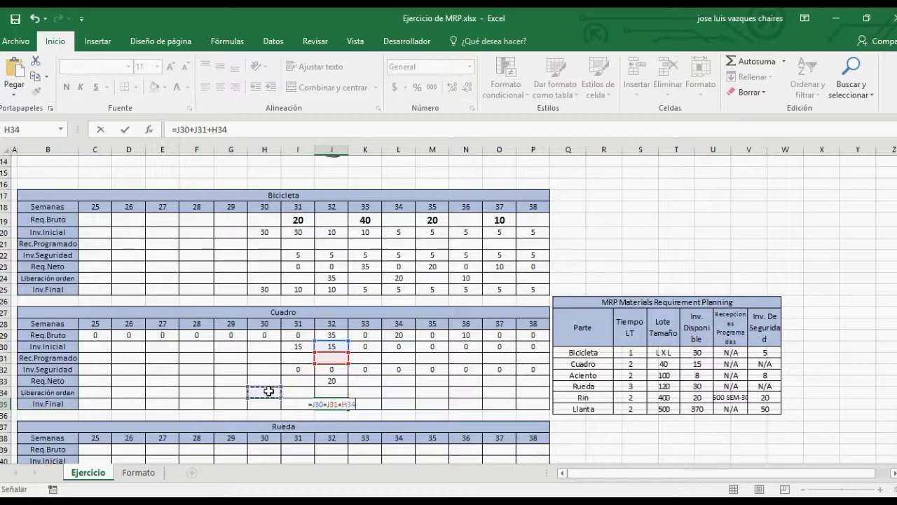
pyautogui.write('-')
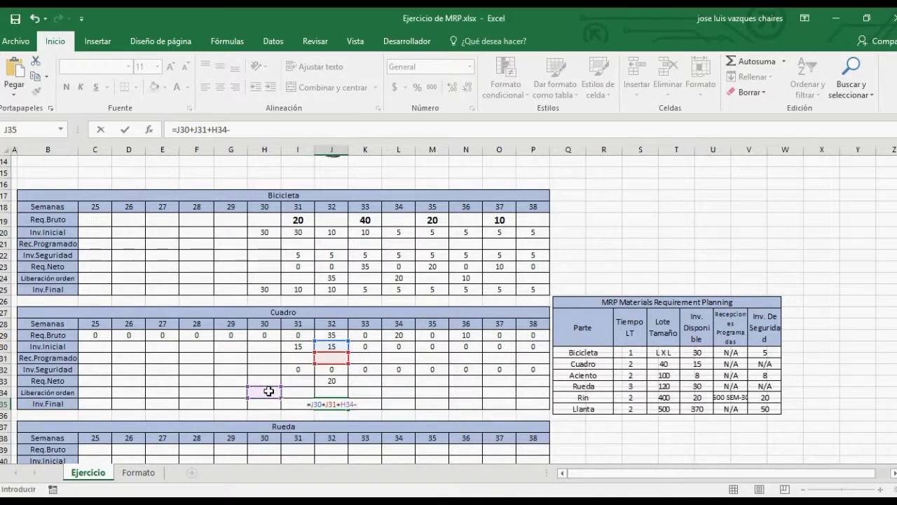
pyautogui.click(335, 336)
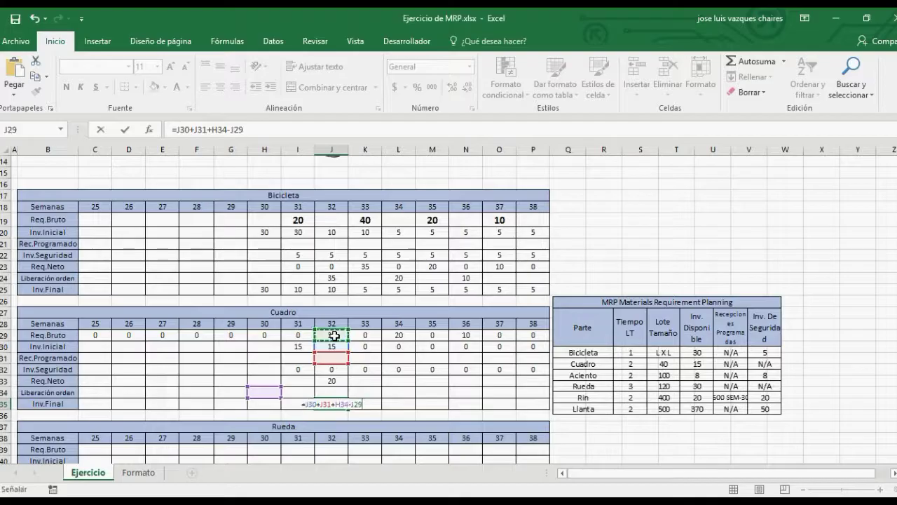
pyautogui.press('Return')
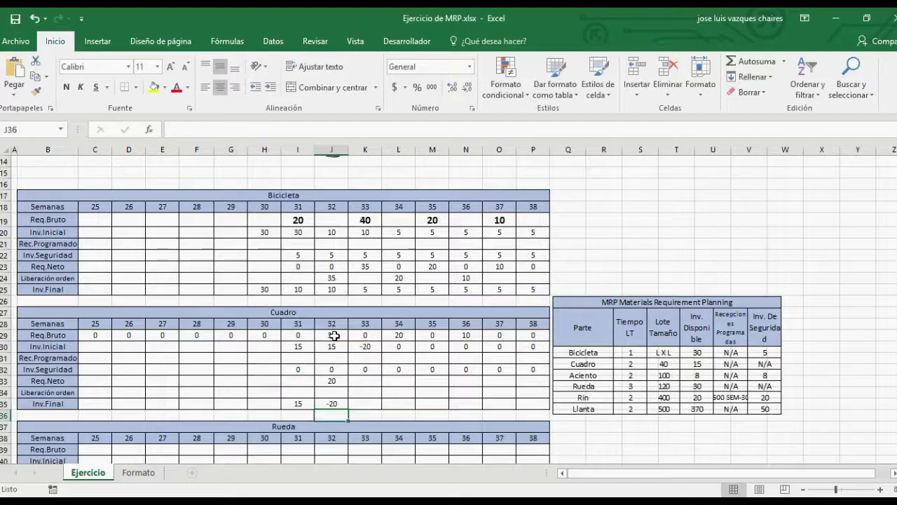
pyautogui.click(350, 403)
pyautogui.click(340, 404)
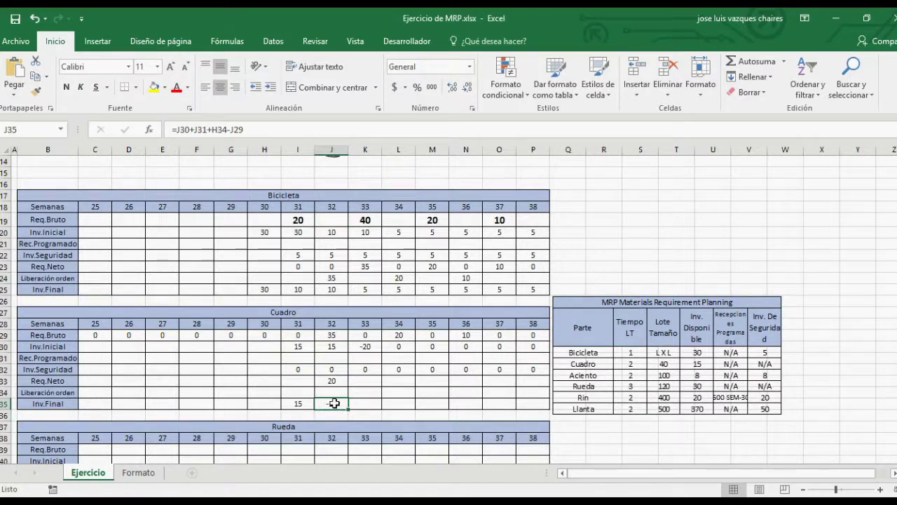
# Step: Fill Cuadro's Req.Neto and Inv.Final formulas from week 32 across to week 38
pyautogui.click(340, 391)
pyautogui.click(341, 380)
pyautogui.moveTo(348, 386); pyautogui.dragTo(539, 381)
pyautogui.click(321, 406)
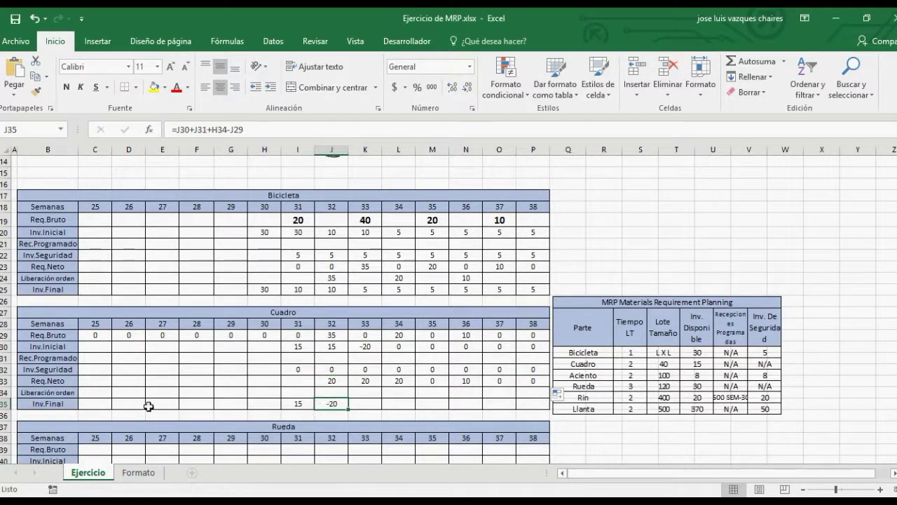
pyautogui.moveTo(348, 408); pyautogui.dragTo(547, 412)
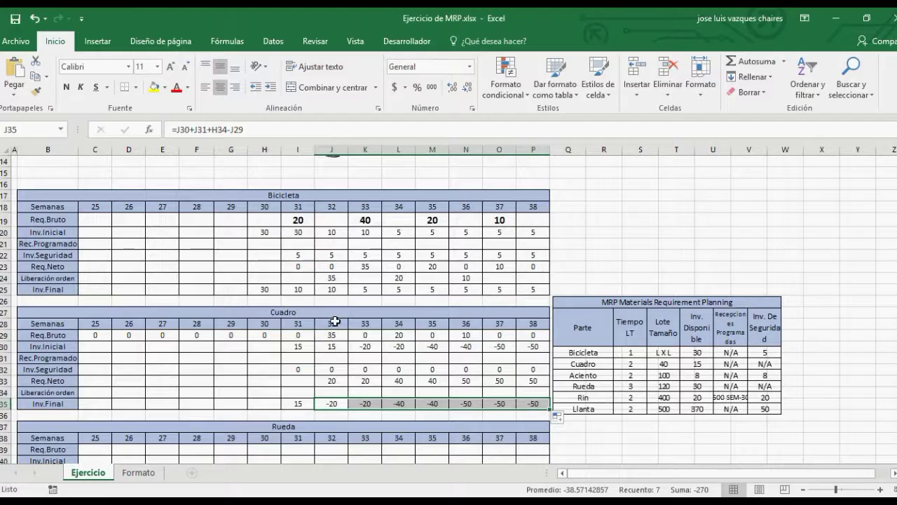
# Step: Enter a Liberación orden of 40 for Cuadro in week 30, two weeks before the week 32 net requirement
pyautogui.click(337, 381)
pyautogui.click(339, 392)
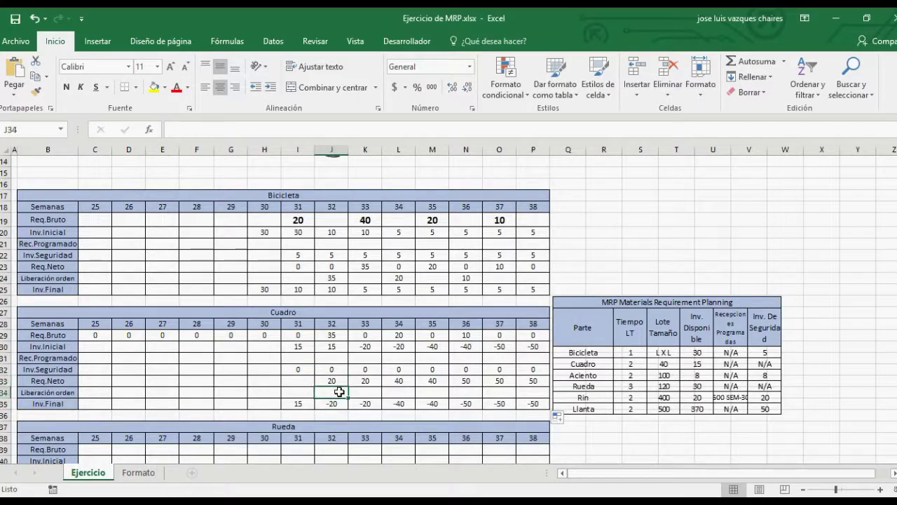
pyautogui.click(263, 393)
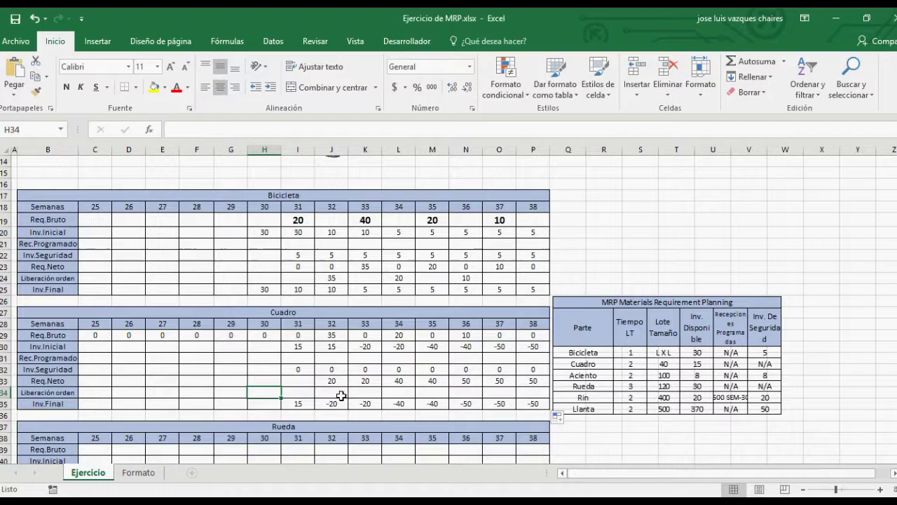
pyautogui.write('40')
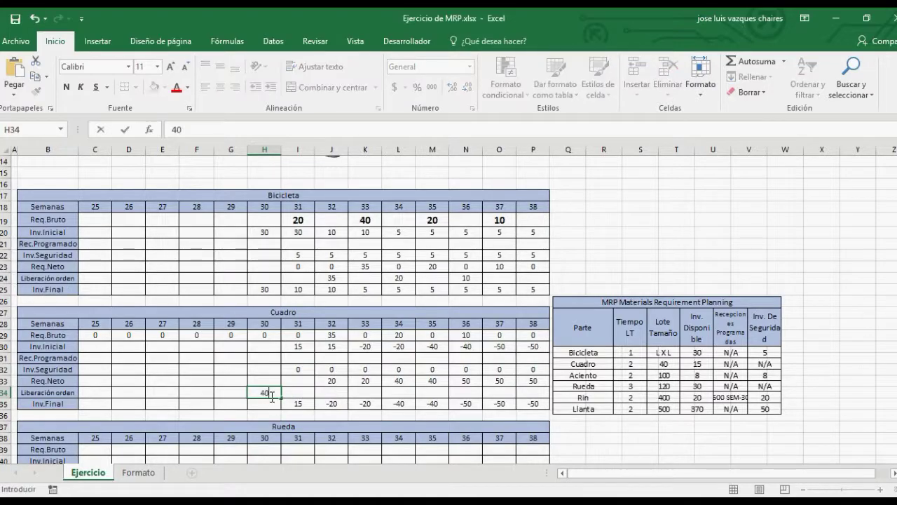
pyautogui.press('Return')
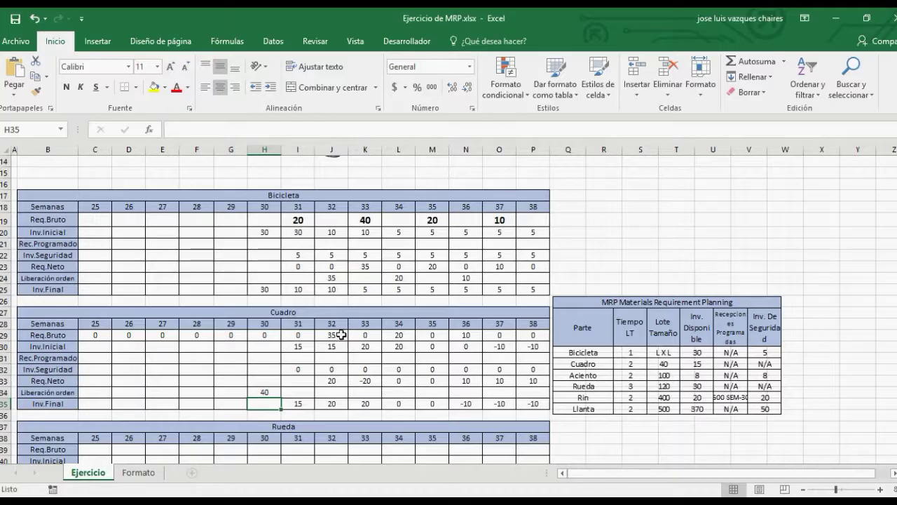
# Step: Review Cuadro's requirements and inventories from week 32 to week 36 to find where another order is needed
pyautogui.click(339, 406)
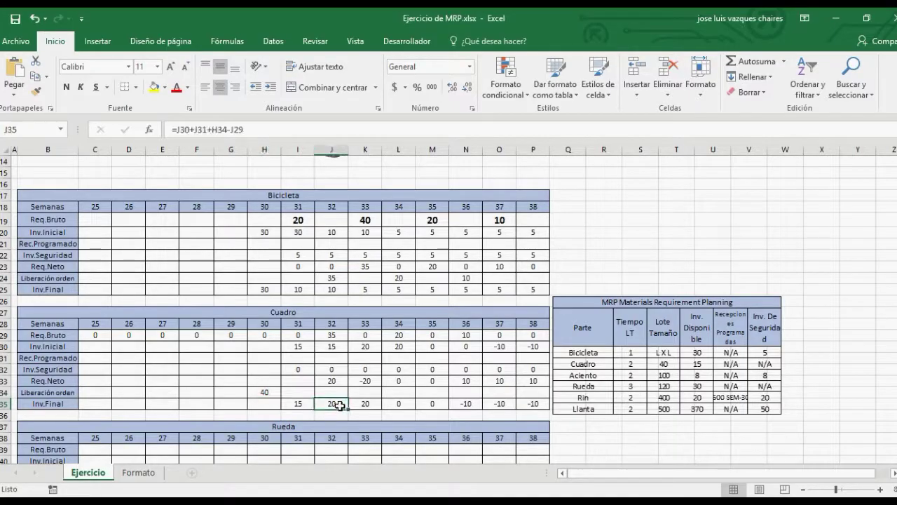
pyautogui.click(377, 347)
pyautogui.click(370, 406)
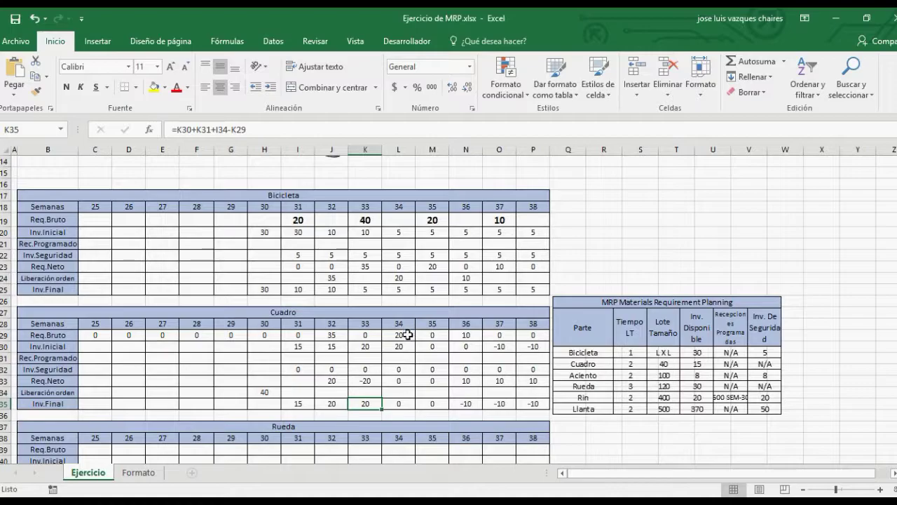
pyautogui.click(407, 335)
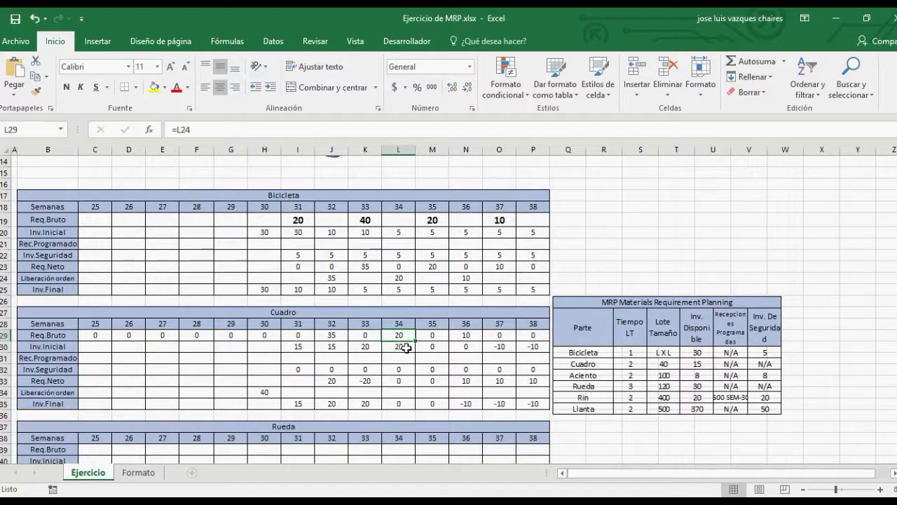
pyautogui.click(406, 348)
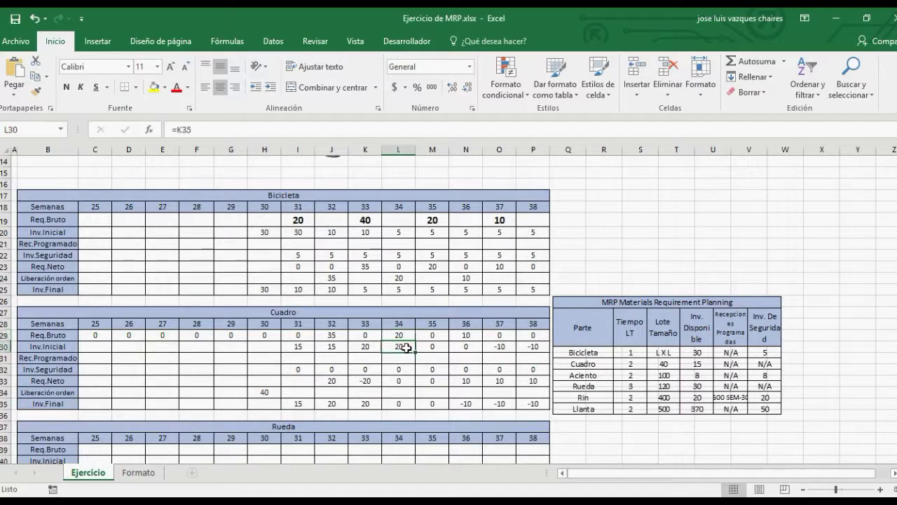
pyautogui.click(410, 406)
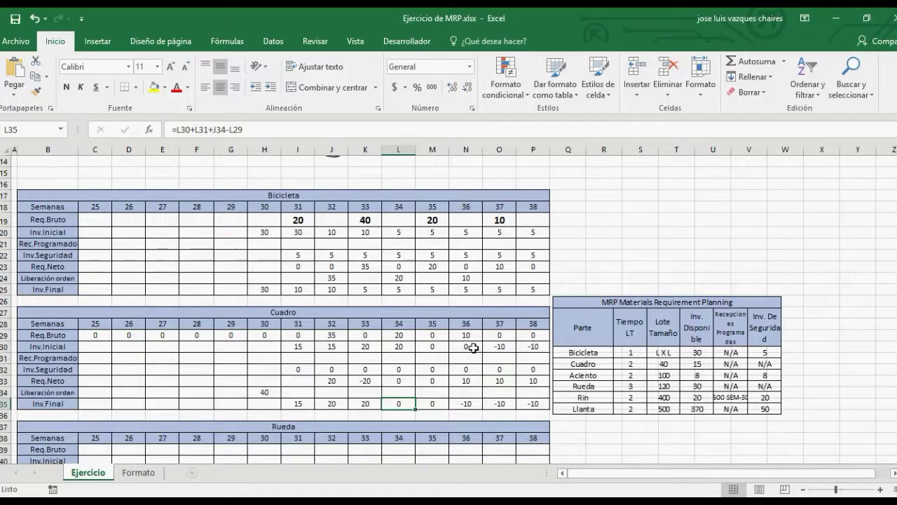
pyautogui.click(476, 382)
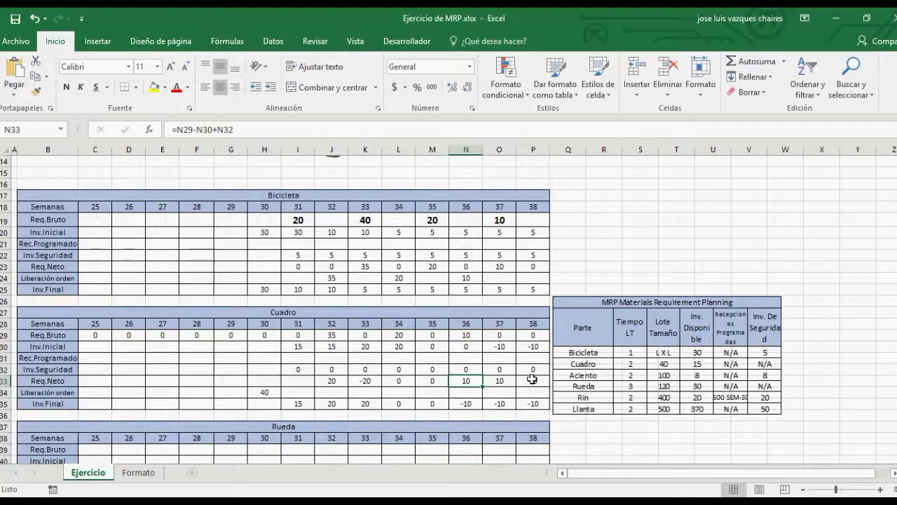
# Step: Enter a Liberación orden of 40 for Cuadro in week 34 and check the Inv.Final of week 36
pyautogui.click(405, 393)
pyautogui.write('40')
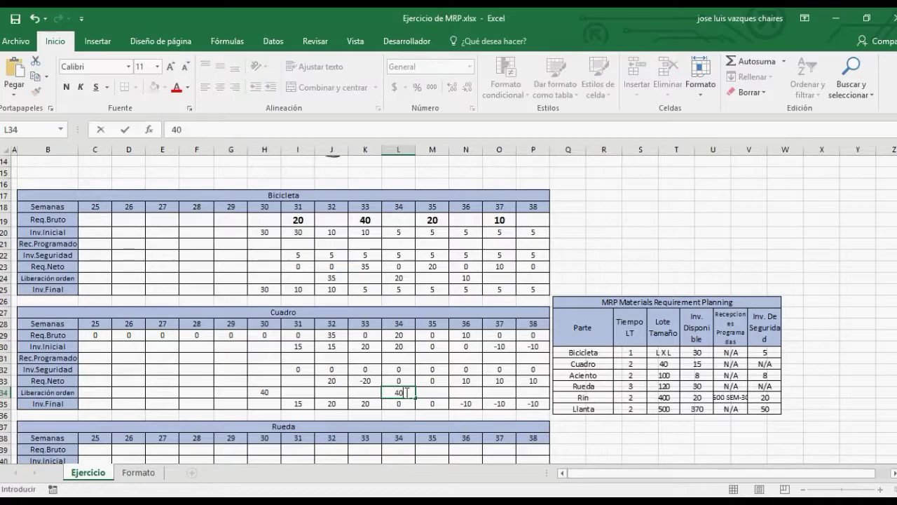
pyautogui.press('Return')
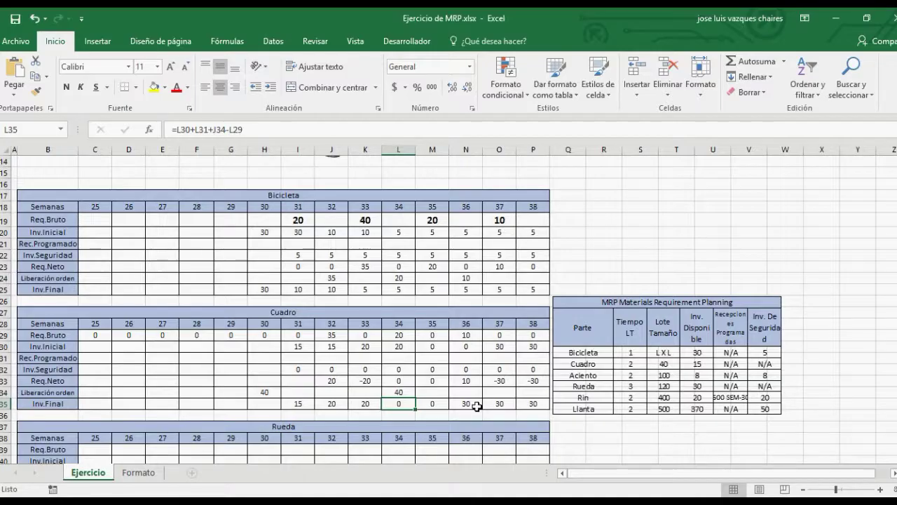
pyautogui.click(477, 407)
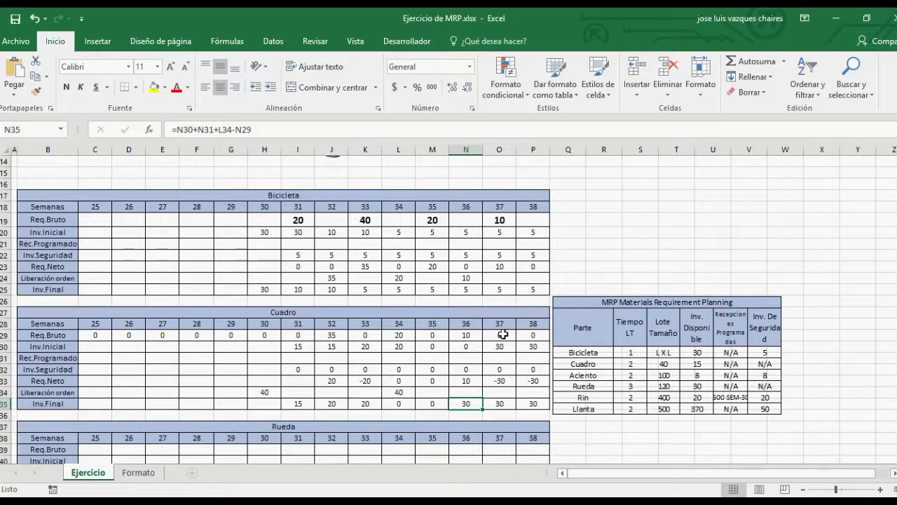
# Step: Review Cuadro's inventories for weeks 37 and 38 and the Req.Neto formula of week 33
pyautogui.click(503, 411)
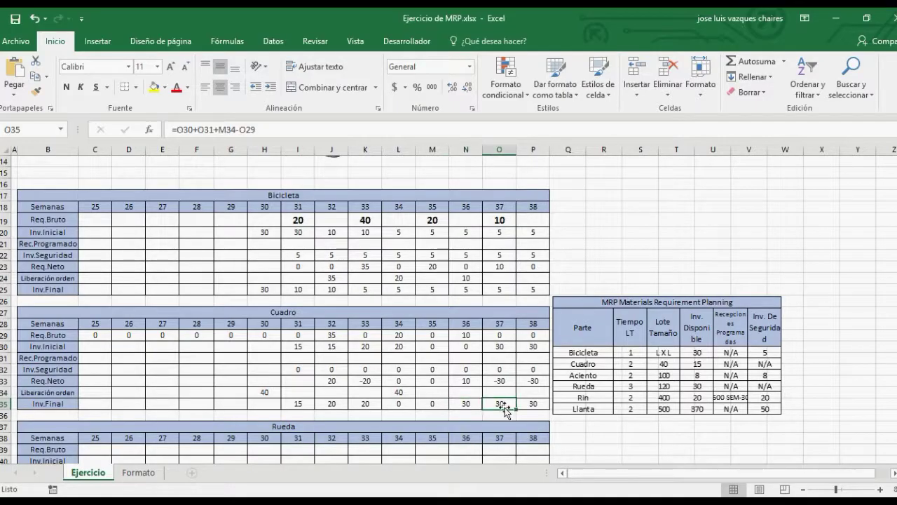
pyautogui.click(540, 347)
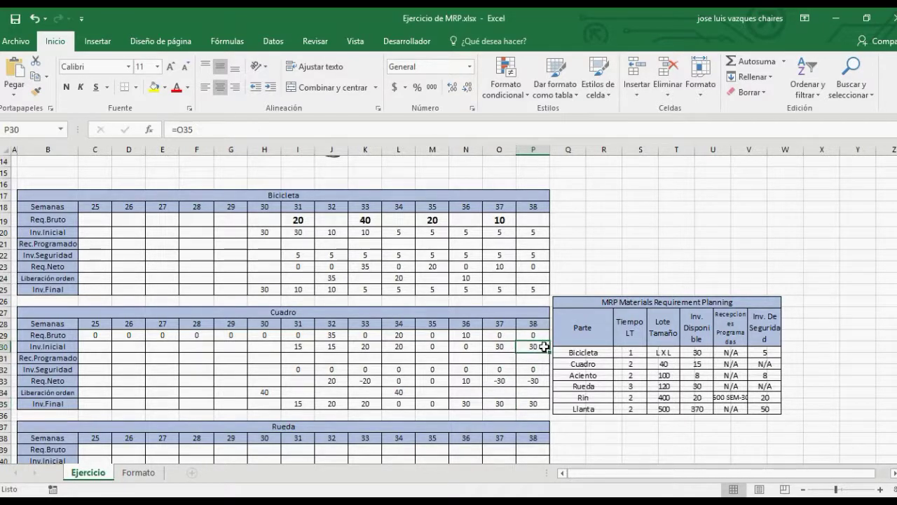
pyautogui.click(543, 405)
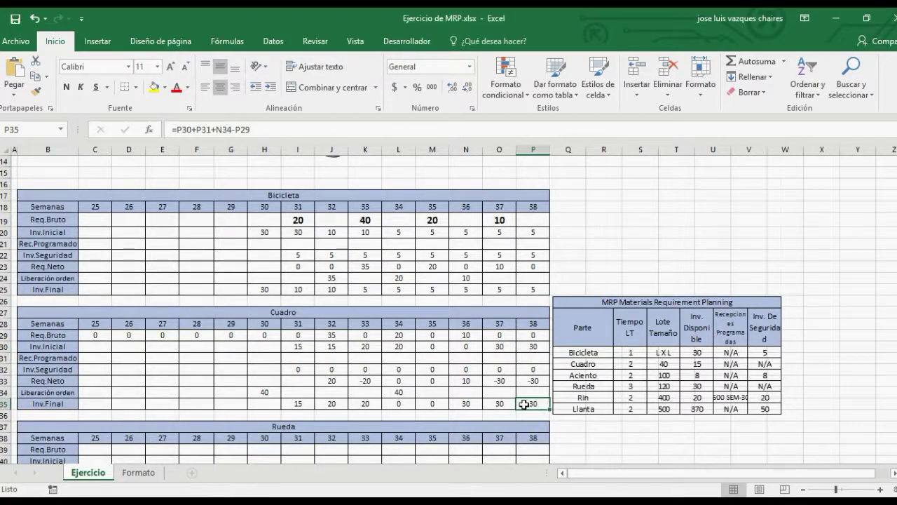
pyautogui.click(364, 380)
pyautogui.click(344, 381)
pyautogui.click(368, 379)
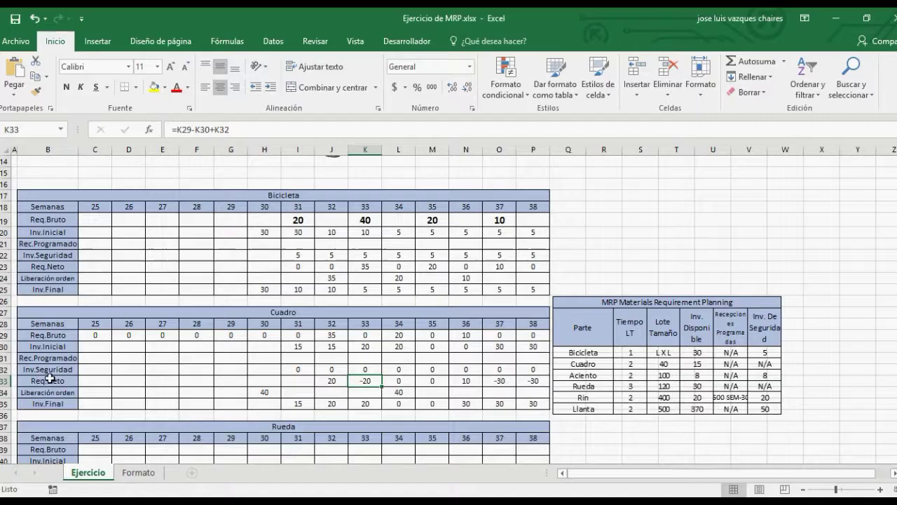
# Step: Replace Cuadro's week 32 Req.Neto formula with =SI(J29-J30+J32<=0,0,J29-J30+J32) so negative requirements count as zero
pyautogui.click(331, 383)
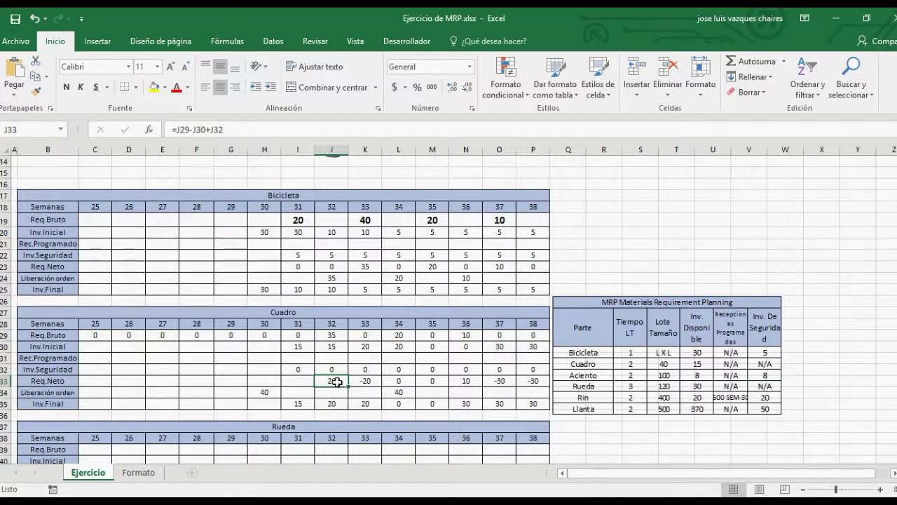
pyautogui.doubleClick(337, 382)
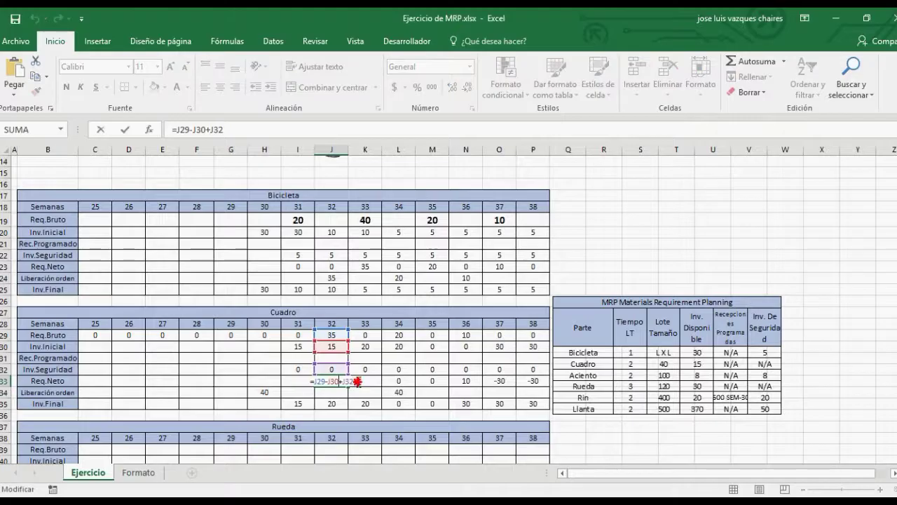
pyautogui.moveTo(317, 382); pyautogui.dragTo(318, 382)
pyautogui.hotkey('ctrl', 'c')
pyautogui.press('BackSpace')
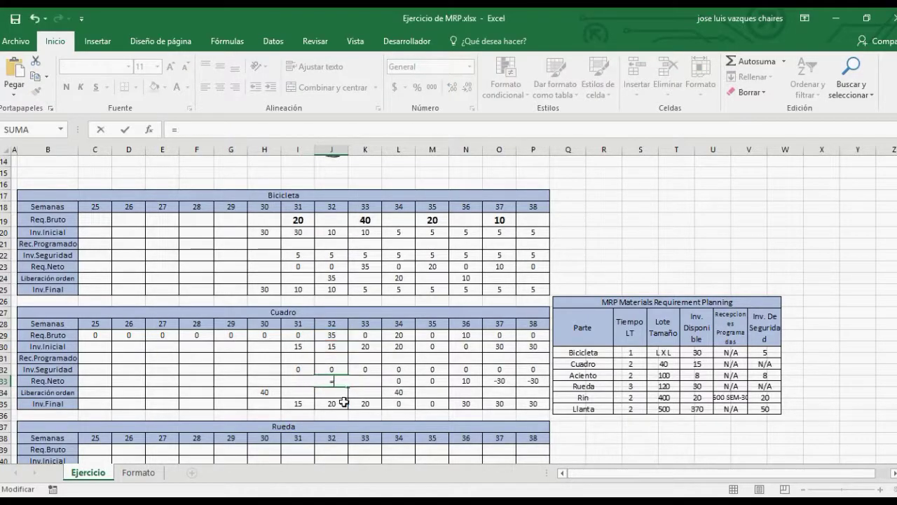
pyautogui.write('SI')
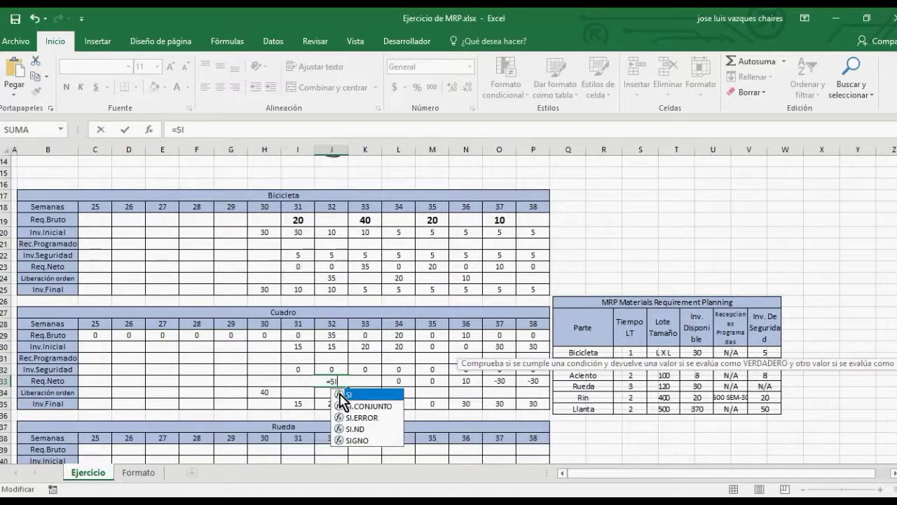
pyautogui.doubleClick(339, 394)
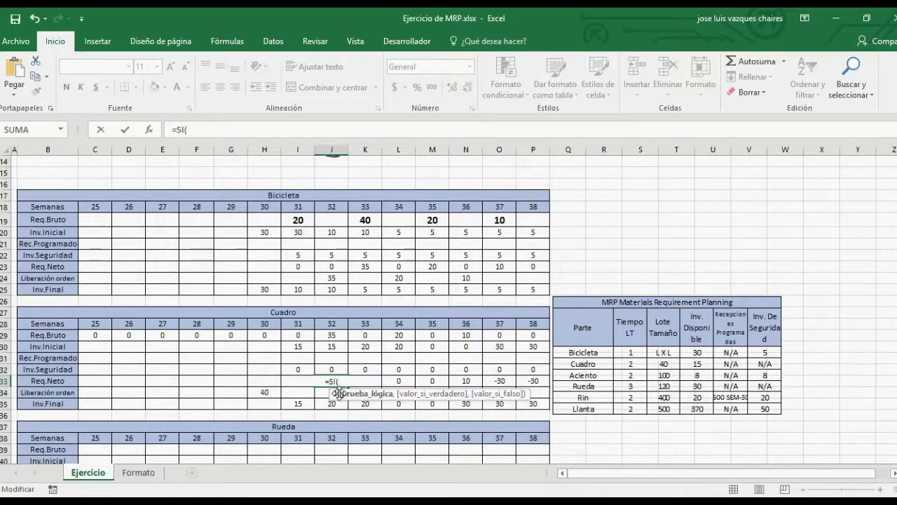
pyautogui.write('J29-J30+J32')
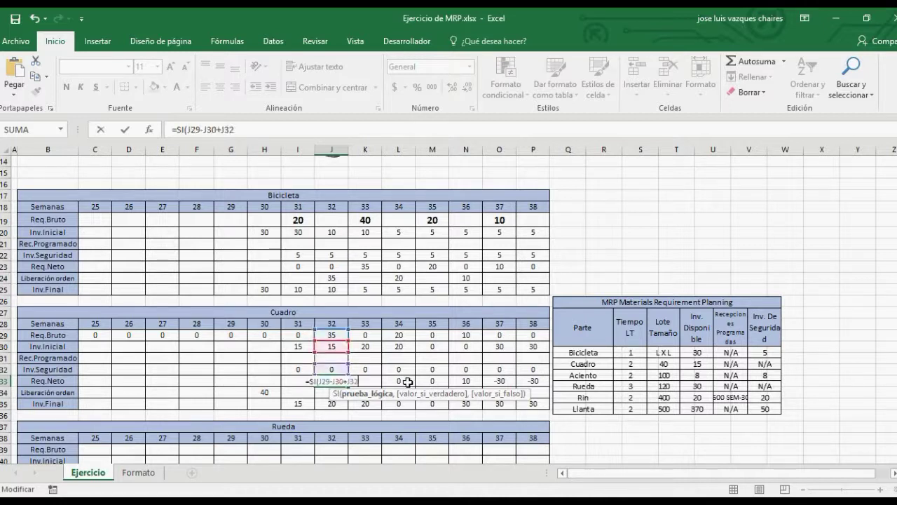
pyautogui.write('<')
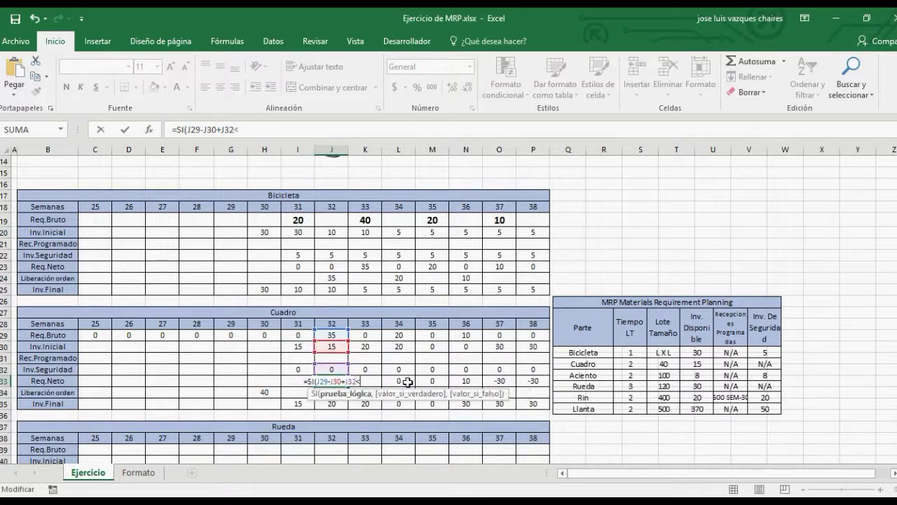
pyautogui.write('=0,')
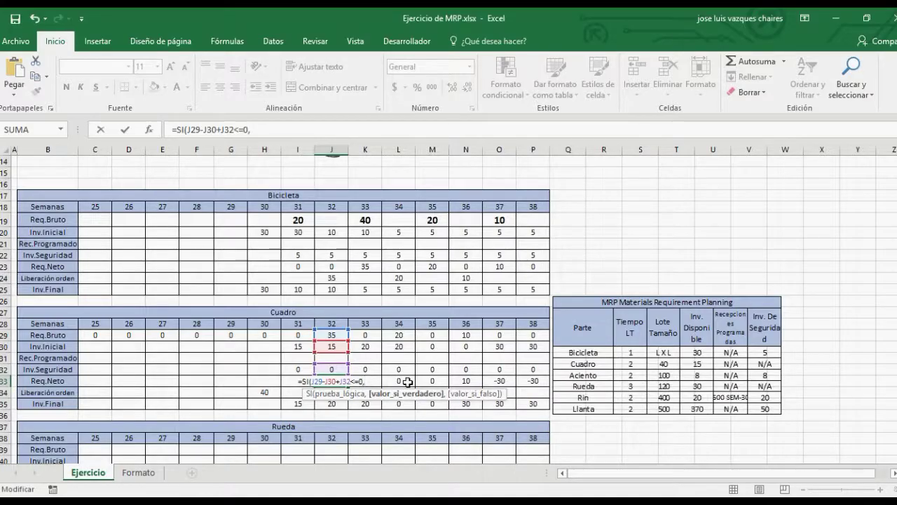
pyautogui.write('0,')
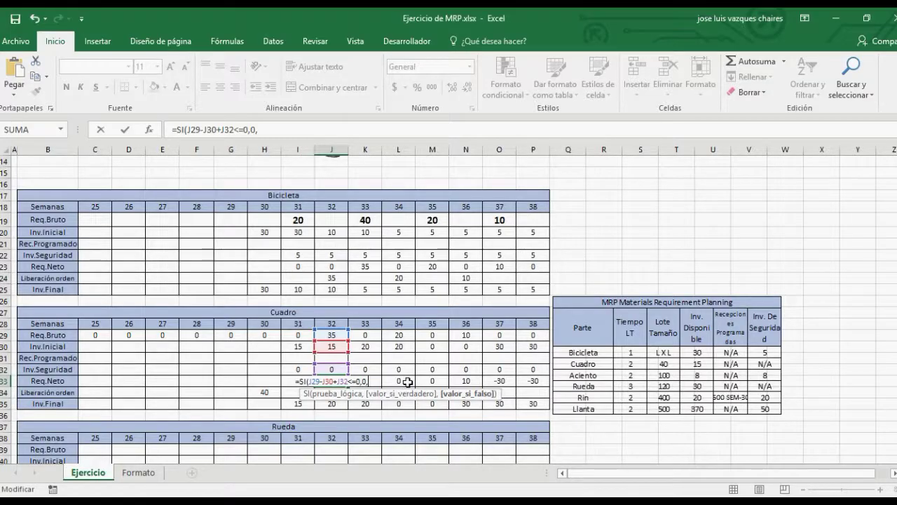
pyautogui.hotkey('ctrl', 'v')
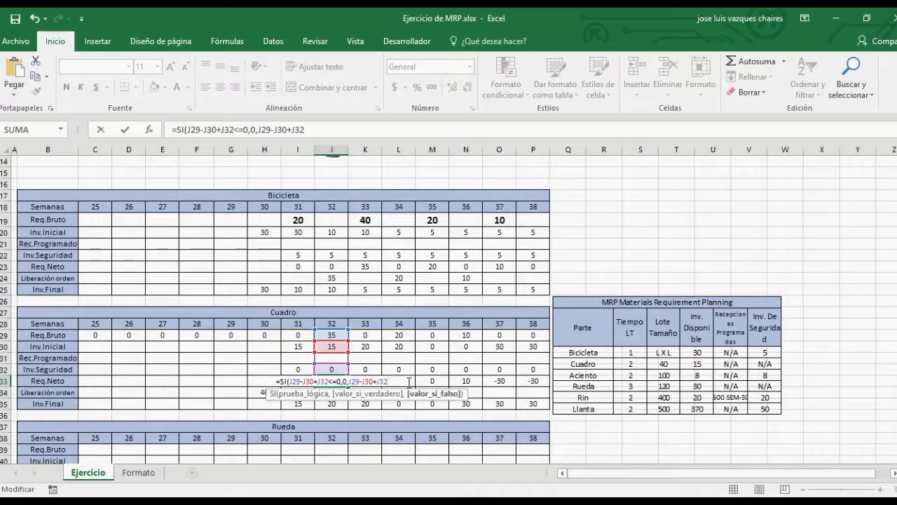
pyautogui.write(')')
pyautogui.press('Return')
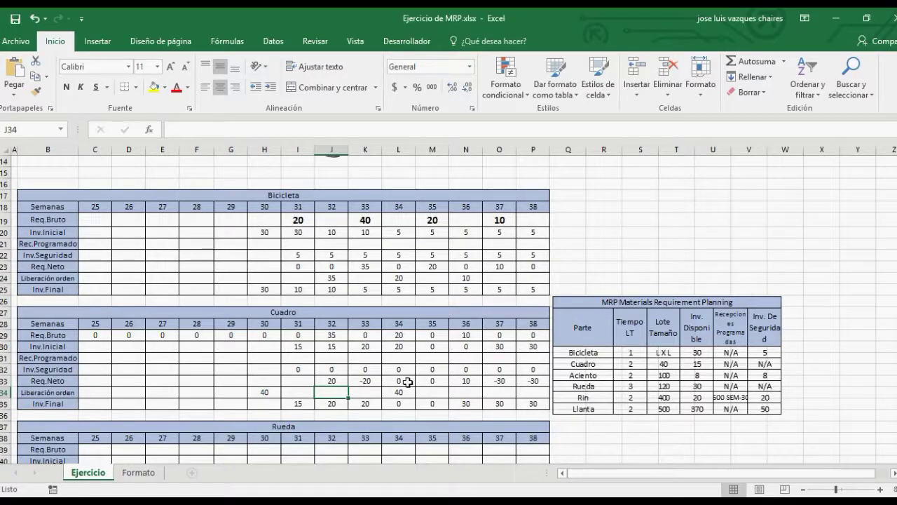
# Step: Fill Cuadro's conditional Req.Neto formula from week 32 across to week 38 and check the Liberación orden row
pyautogui.click(346, 380)
pyautogui.moveTo(347, 387); pyautogui.dragTo(540, 382)
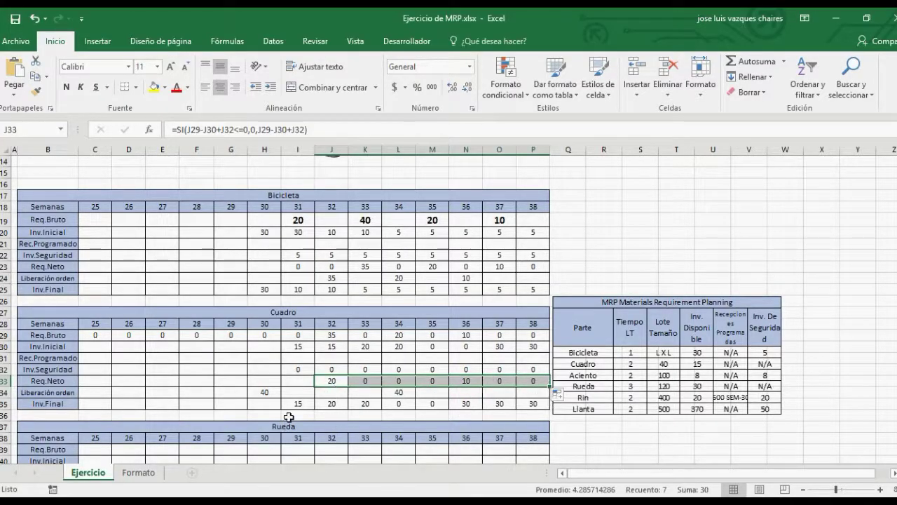
pyautogui.click(331, 392)
pyautogui.moveTo(156, 396); pyautogui.dragTo(421, 392)
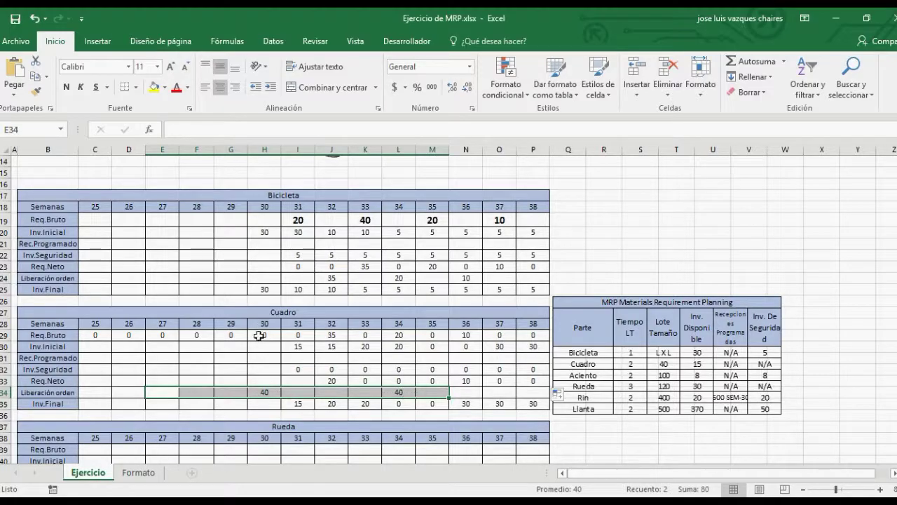
# Step: Link Rueda's Req.Bruto in week 25 to Bicicleta's Liberación orden with =C24 and fill it across to week 38
pyautogui.scroll(-3, 259, 336)
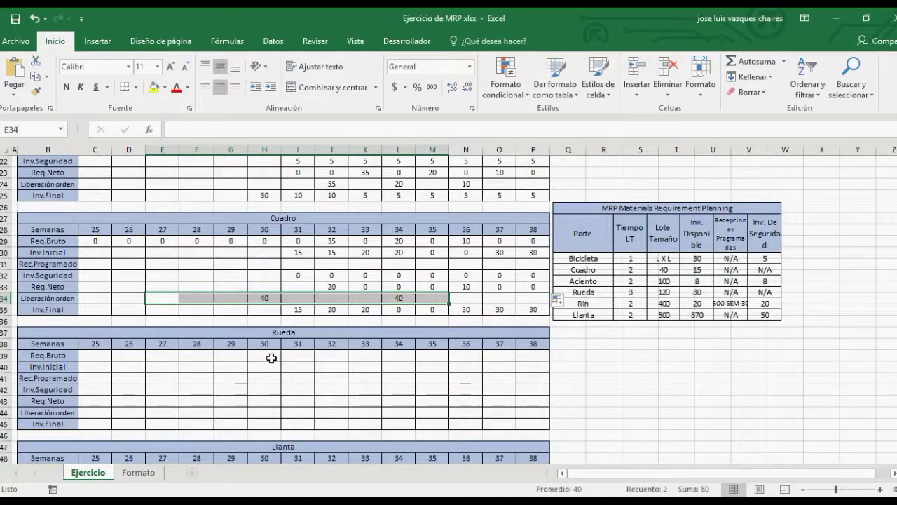
pyautogui.click(102, 357)
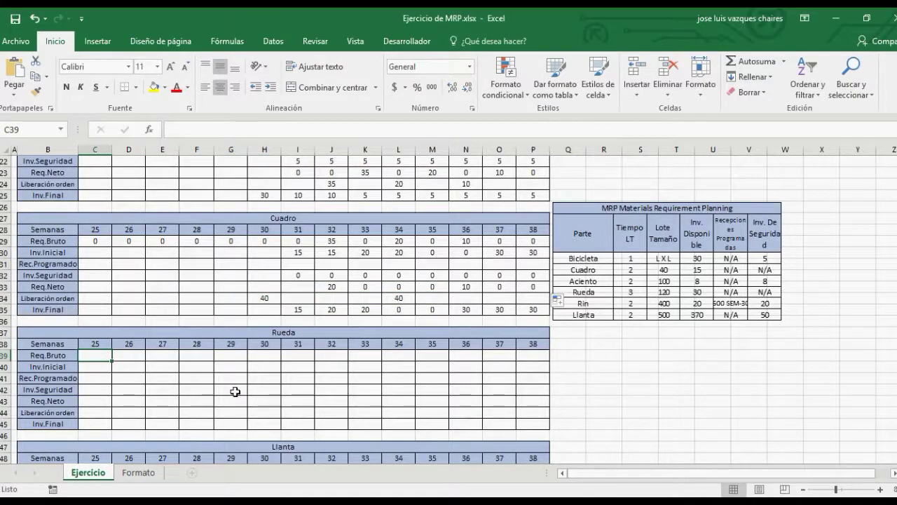
pyautogui.write('=')
pyautogui.scroll(7, 235, 391)
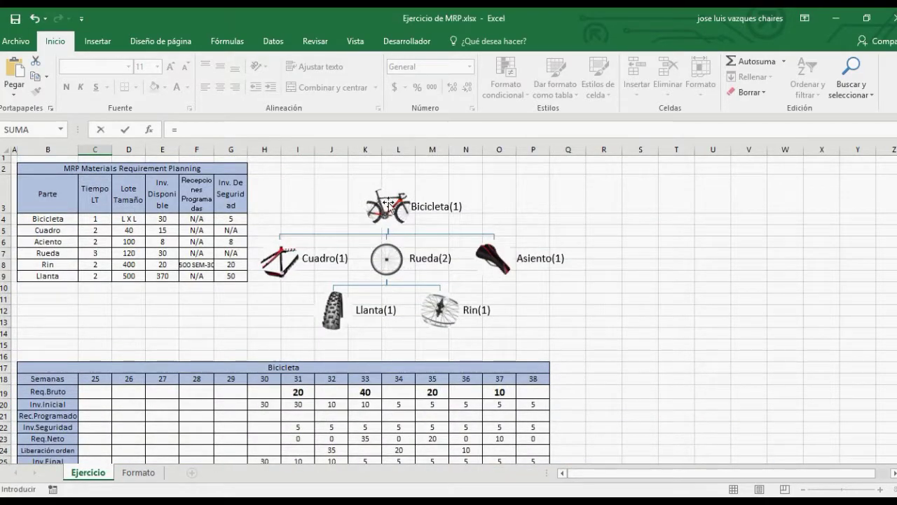
pyautogui.scroll(-3, 350, 277)
pyautogui.click(101, 336)
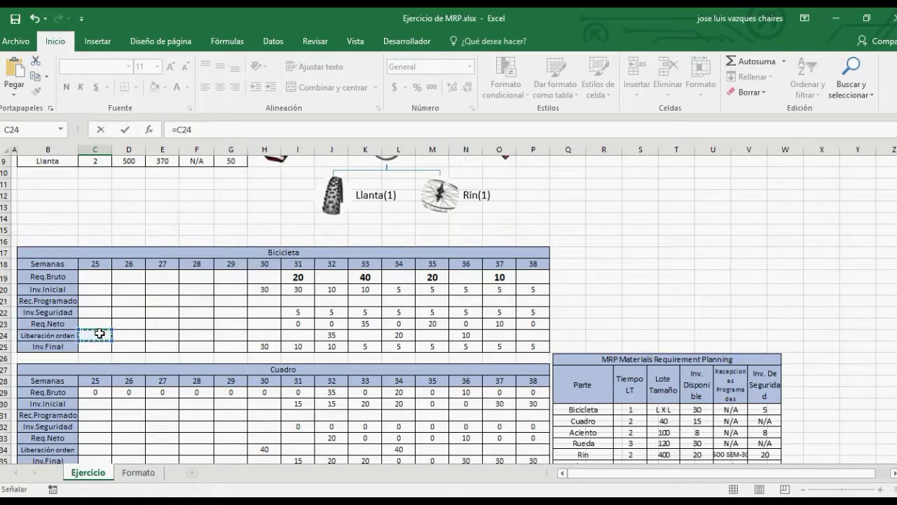
pyautogui.press('Return')
pyautogui.click(93, 436)
pyautogui.moveTo(112, 444); pyautogui.dragTo(541, 443)
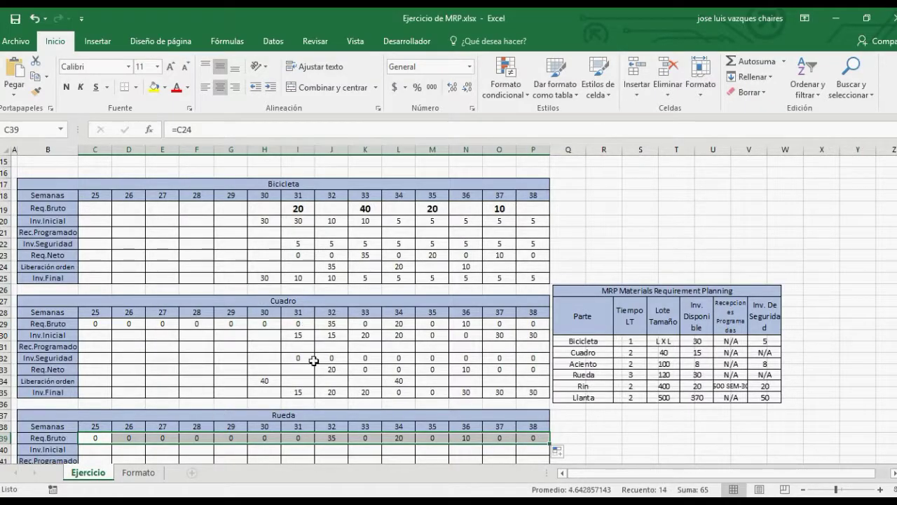
# Step: Set Rueda's Inv.Inicial in week 31 to its Inv. Disponible from the materials table with =E7
pyautogui.scroll(-3, 314, 360)
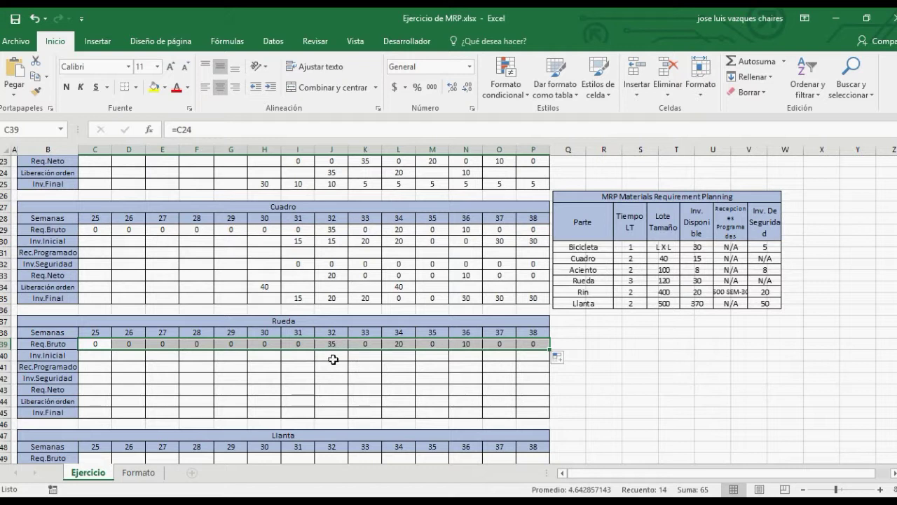
pyautogui.click(333, 359)
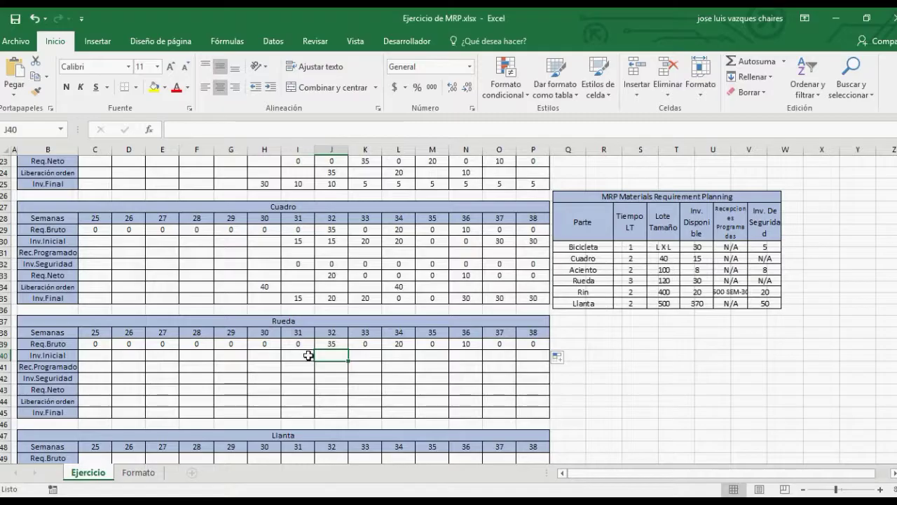
pyautogui.press('Left')
pyautogui.write('=')
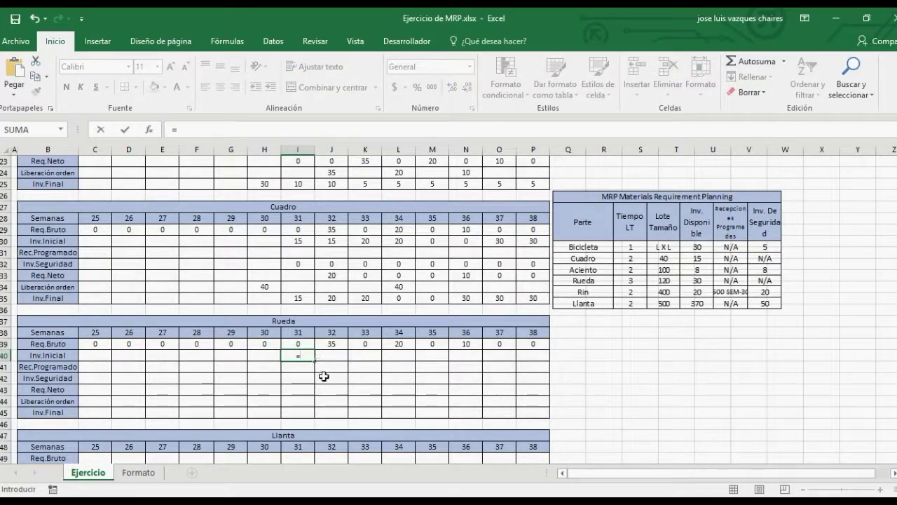
pyautogui.scroll(7, 324, 370)
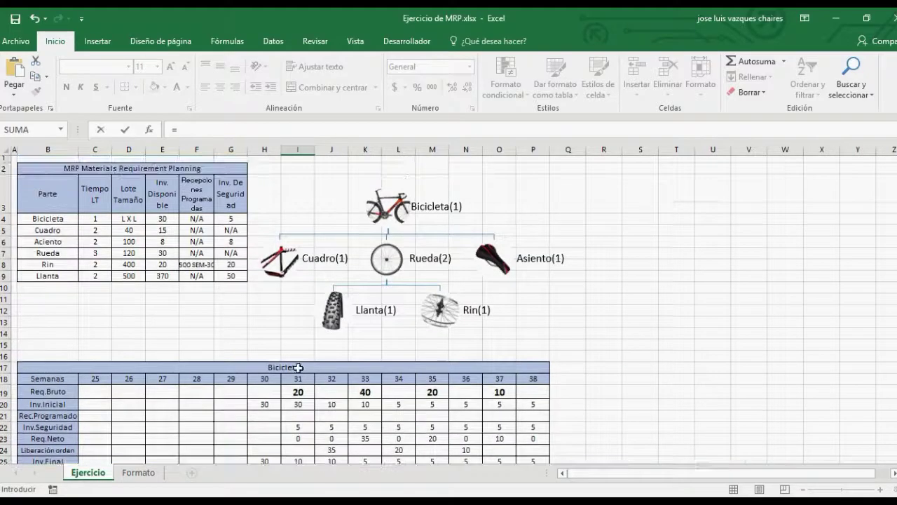
pyautogui.click(165, 254)
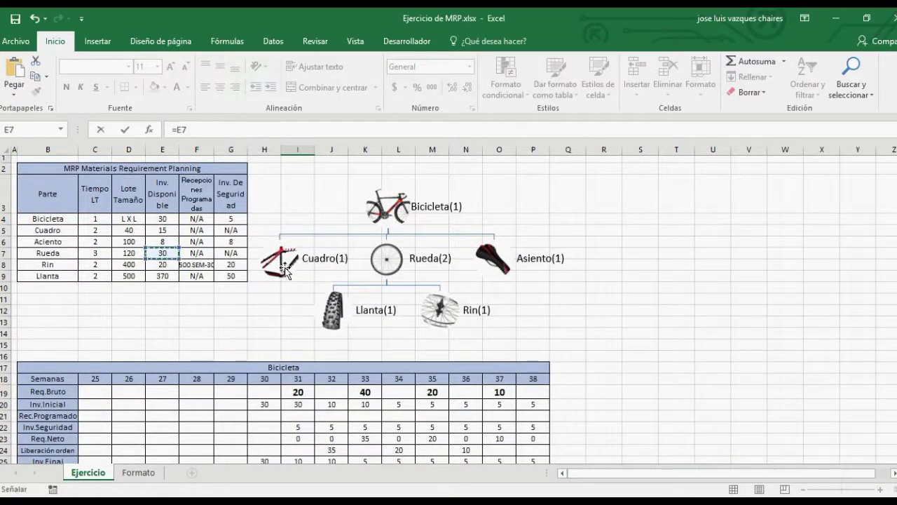
pyautogui.press('Return')
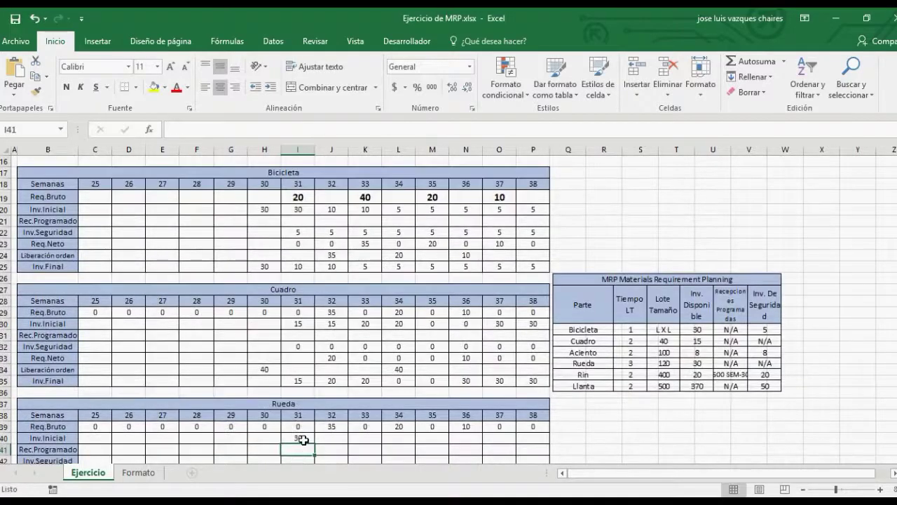
# Step: Set Rueda's Inv.Final in week 31 equal to that week's Inv.Inicial
pyautogui.scroll(-3, 303, 440)
pyautogui.click(304, 402)
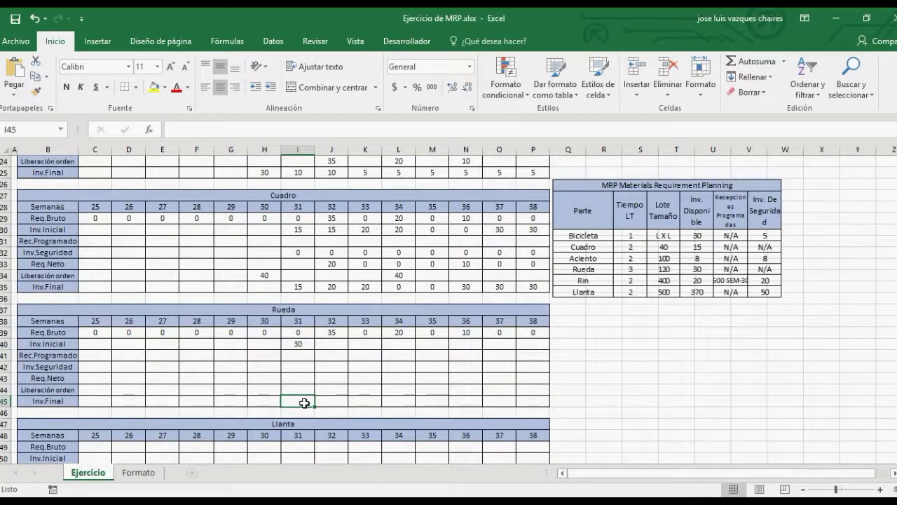
pyautogui.write('=')
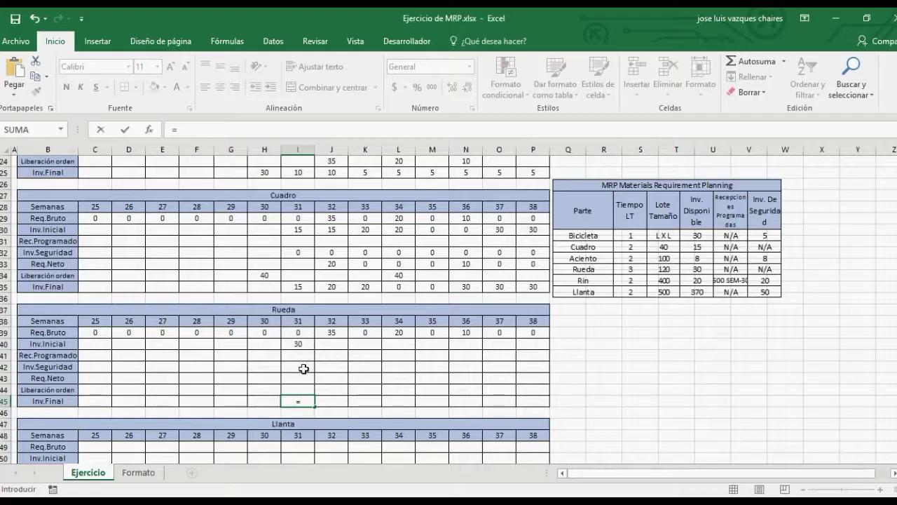
pyautogui.click(306, 344)
pyautogui.press('Return')
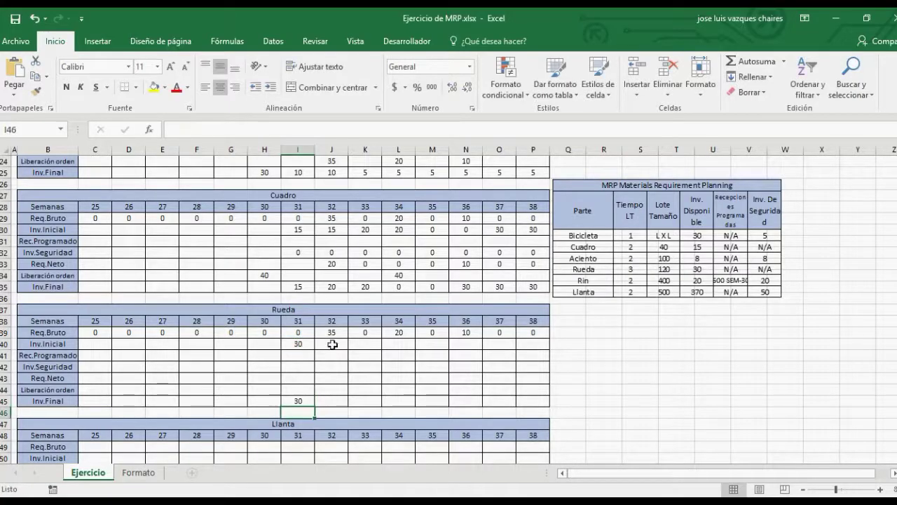
# Step: Link Rueda's Inv.Inicial in week 32 to the week 31 Inv.Final with =I45 and fill it across to week 38
pyautogui.click(332, 344)
pyautogui.write('=')
pyautogui.click(298, 399)
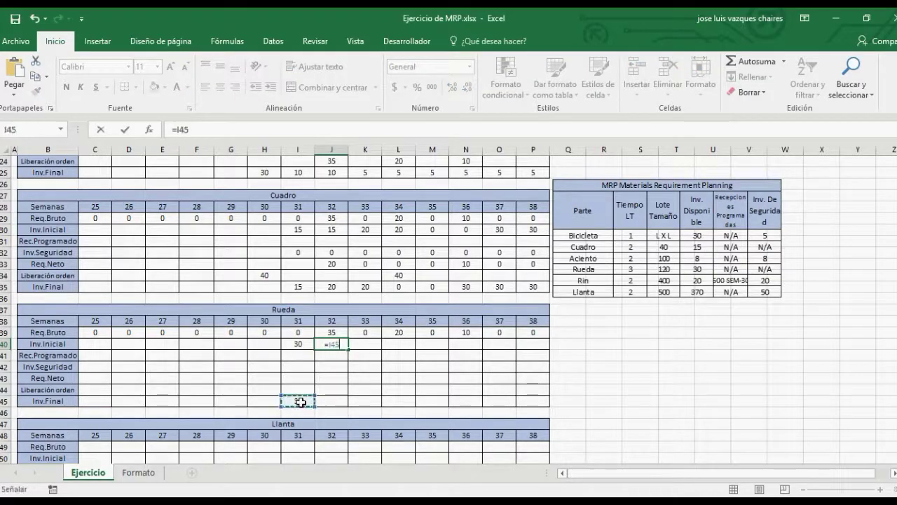
pyautogui.press('Return')
pyautogui.click(333, 344)
pyautogui.moveTo(348, 350); pyautogui.dragTo(541, 348)
# Step: Move the picture of the materials planning table down beside the Rueda table and select Rueda's Inv.Seguridad for week 31
pyautogui.click(329, 360)
pyautogui.scroll(4, 344, 391)
pyautogui.scroll(-3, 354, 335)
pyautogui.moveTo(591, 254); pyautogui.dragTo(598, 352)
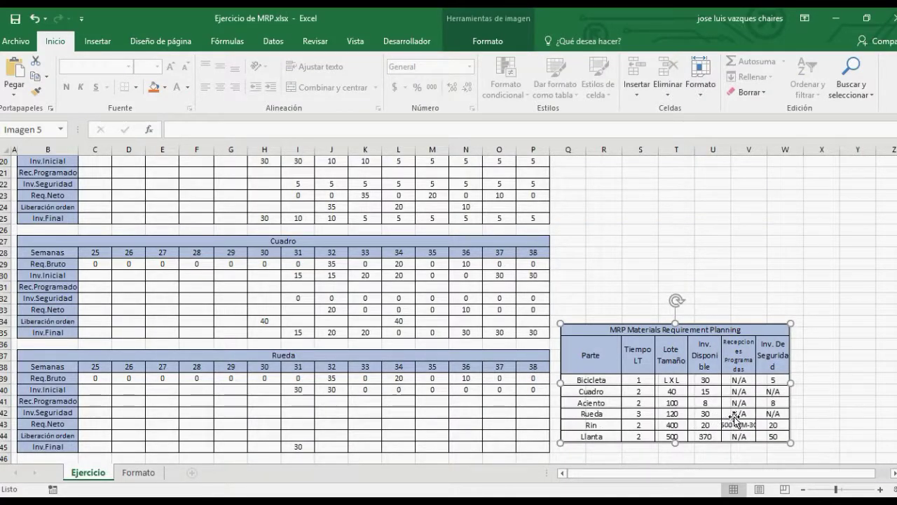
pyautogui.scroll(-3, 291, 412)
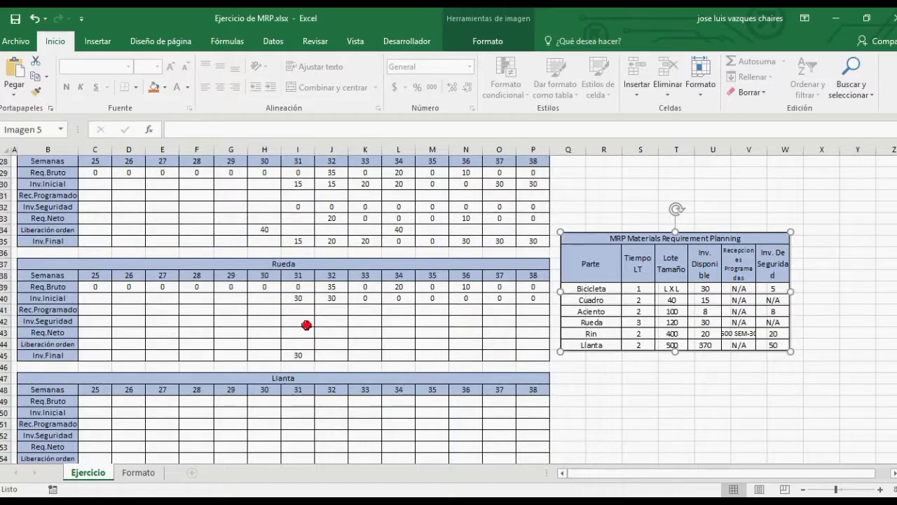
pyautogui.click(308, 324)
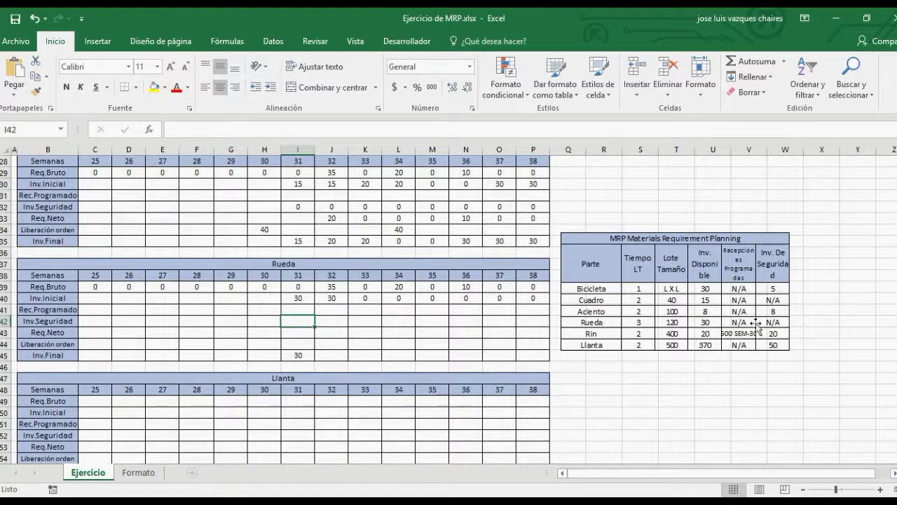
# Step: Set Rueda's Inv.Seguridad to 0 in week 31 and fill it across to week 38
pyautogui.write('0')
pyautogui.press('Return')
pyautogui.click(310, 321)
pyautogui.moveTo(314, 326); pyautogui.dragTo(551, 340)
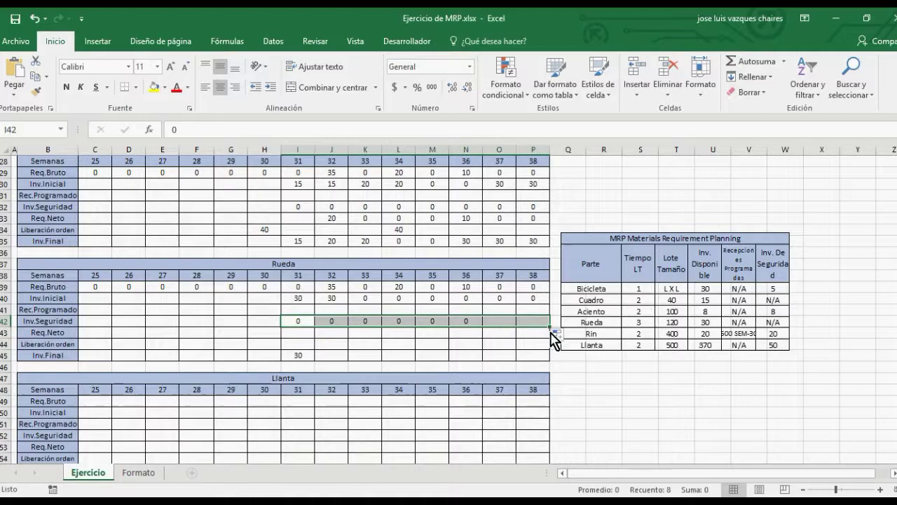
# Step: Calculate Rueda's Req.Neto in week 31 as Req.Bruto minus Inv.Inicial plus Inv.Seguridad with =I39-I40+I42
pyautogui.click(301, 339)
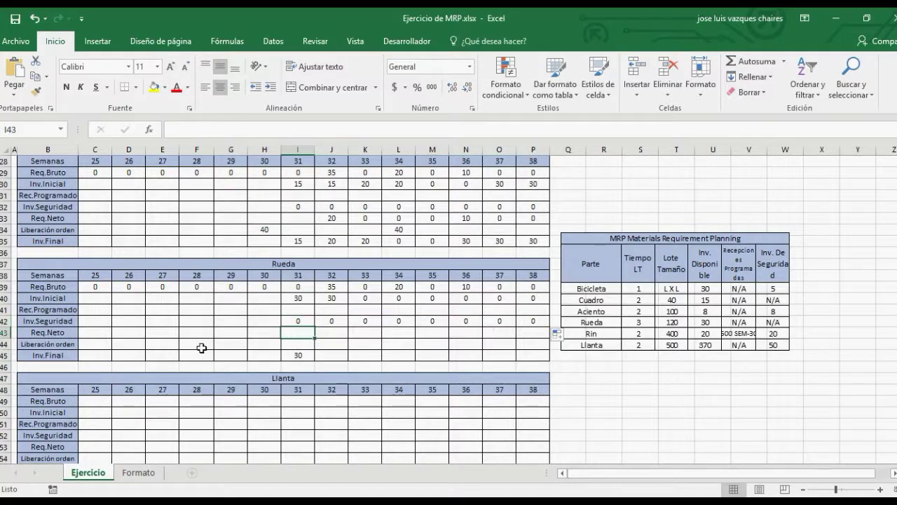
pyautogui.write('=')
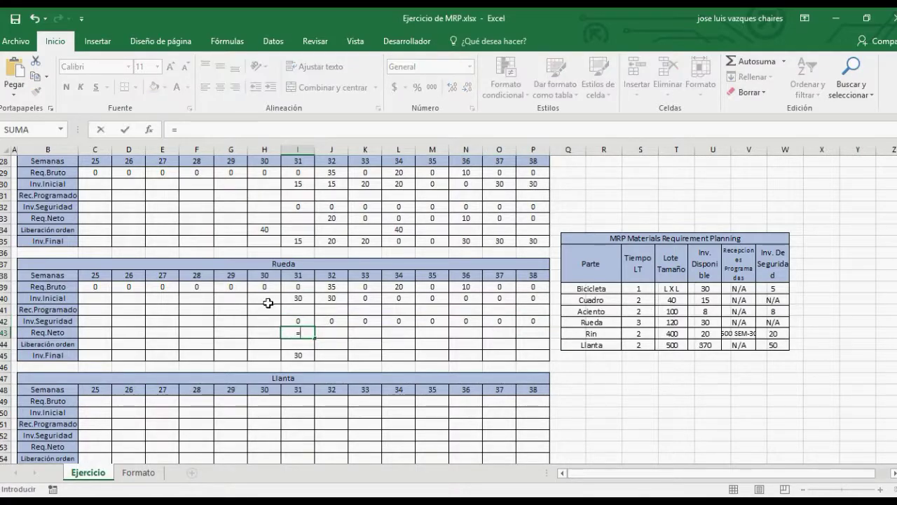
pyautogui.click(301, 286)
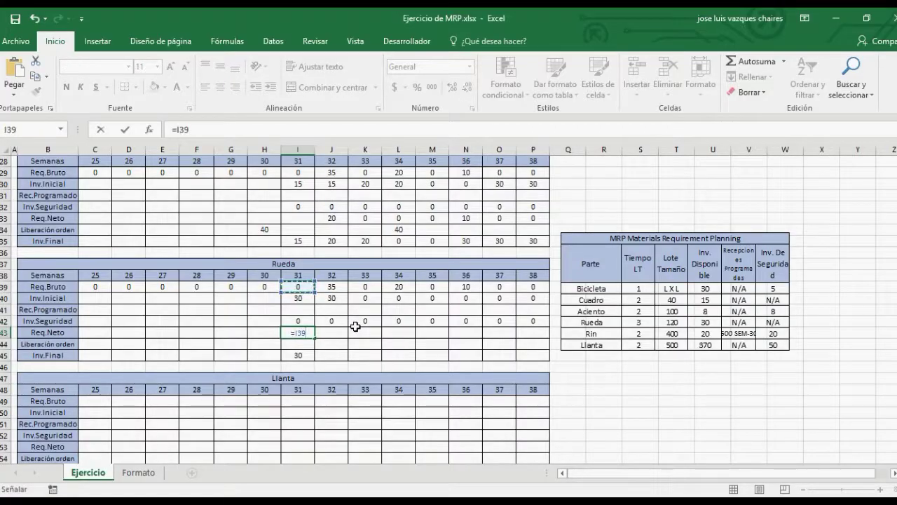
pyautogui.write('-')
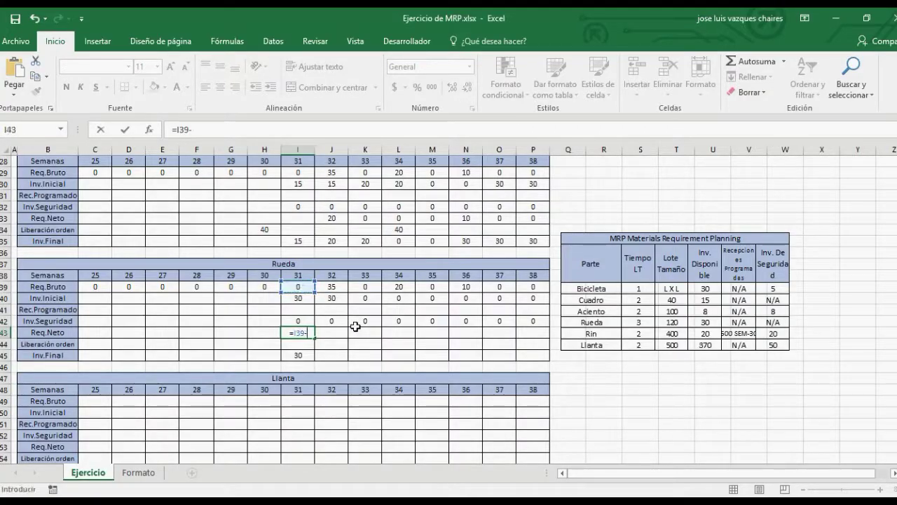
pyautogui.click(306, 298)
pyautogui.write('+')
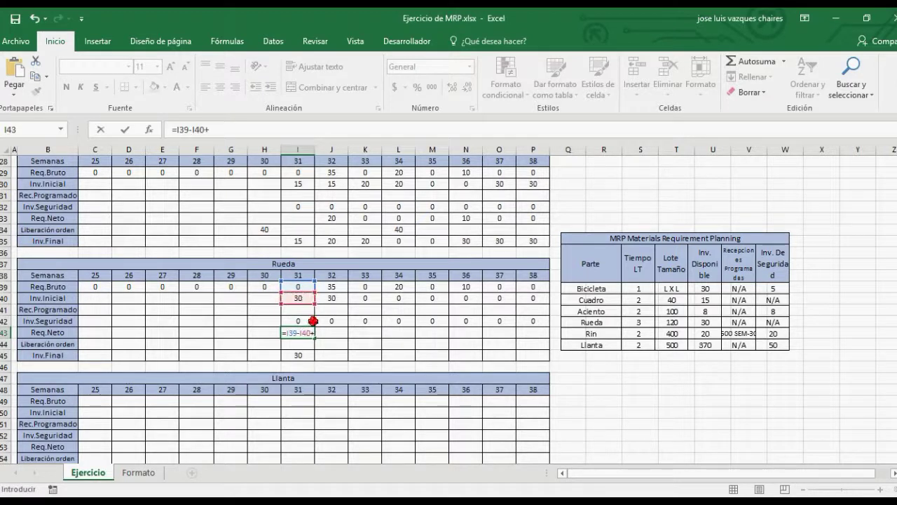
pyautogui.click(312, 321)
pyautogui.press('Return')
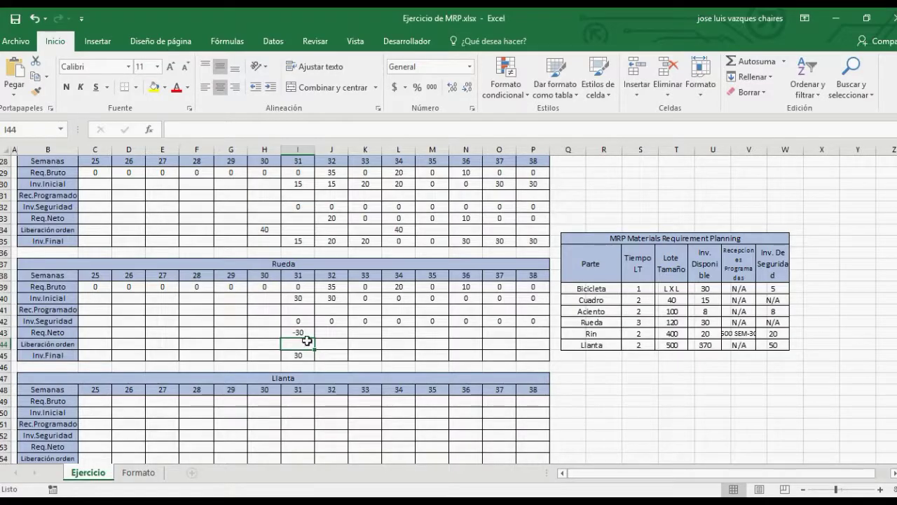
# Step: Rework Rueda's week 31 Req.Neto formula to return zero for non-positive results, using =SI(I39-I40+I42<=0,0,I39-I40+I42)
pyautogui.click(307, 334)
pyautogui.doubleClick(306, 333)
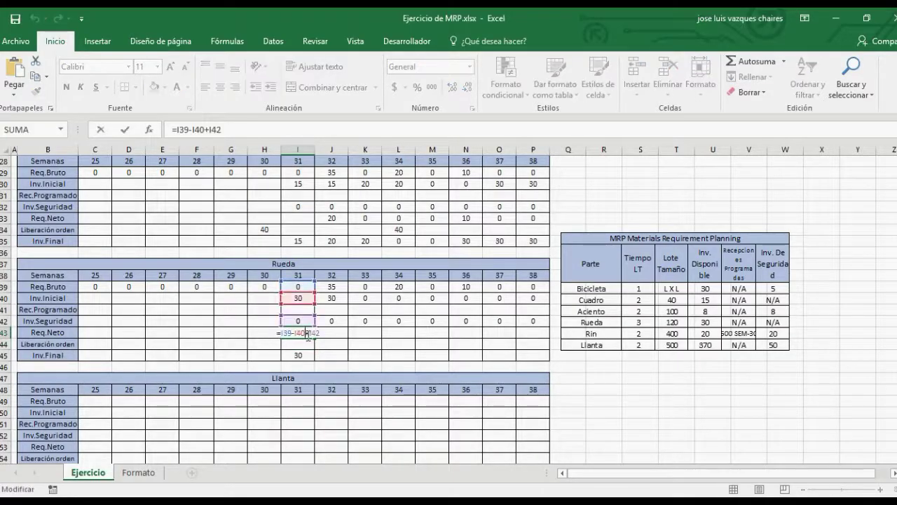
pyautogui.moveTo(319, 333); pyautogui.dragTo(285, 332)
pyautogui.hotkey('ctrl', 'c')
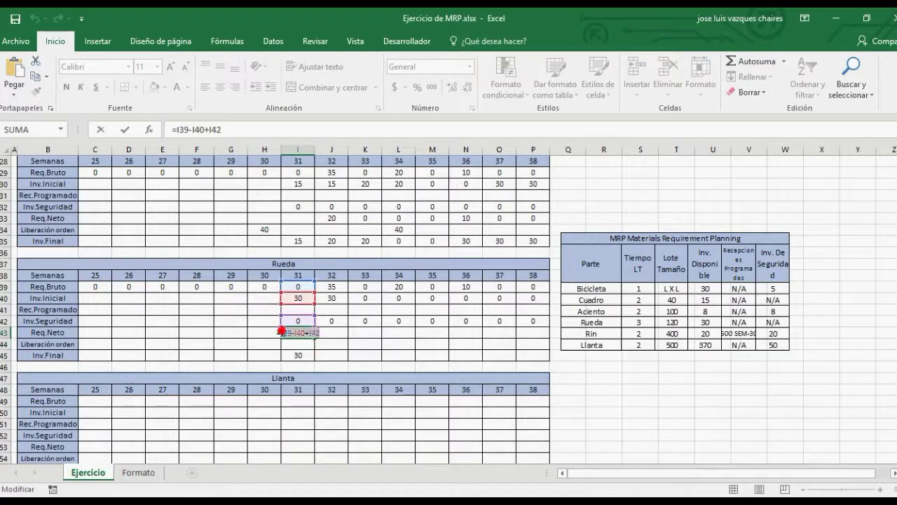
pyautogui.press('BackSpace')
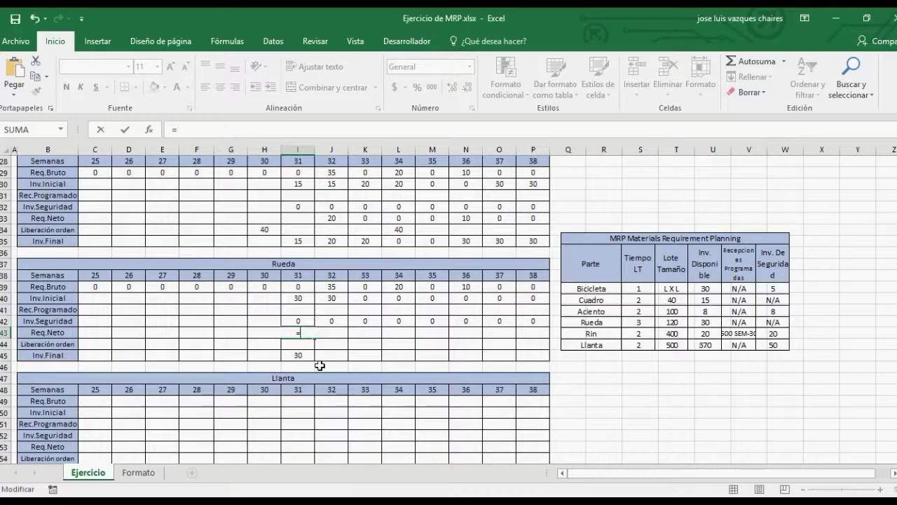
pyautogui.write('SI(')
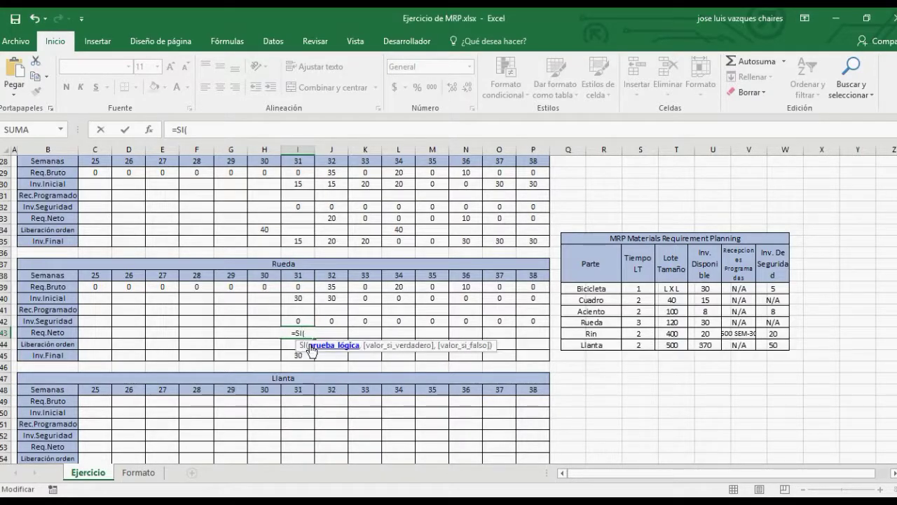
pyautogui.hotkey('ctrl', 'v')
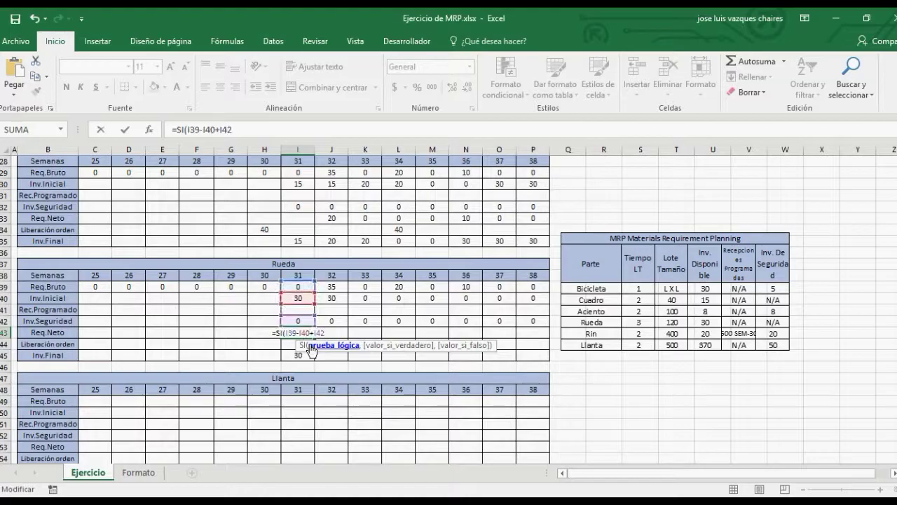
pyautogui.write('<')
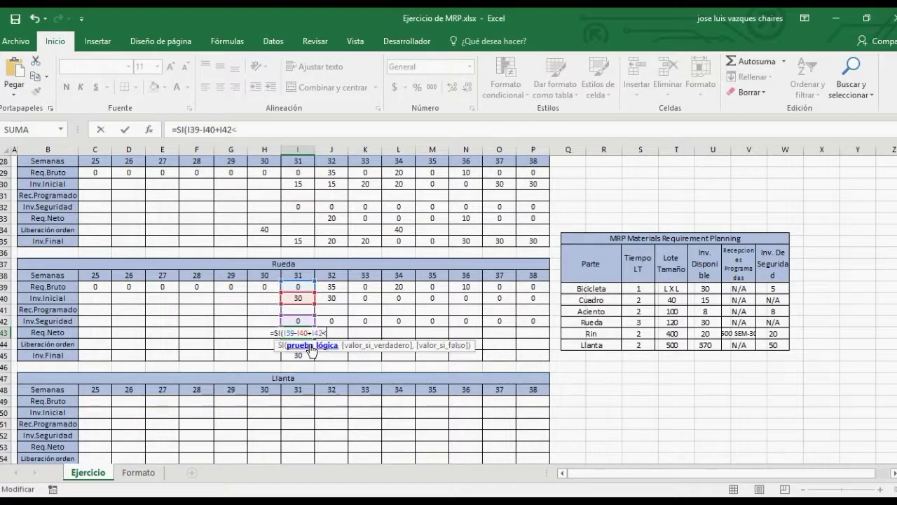
pyautogui.write('=0,')
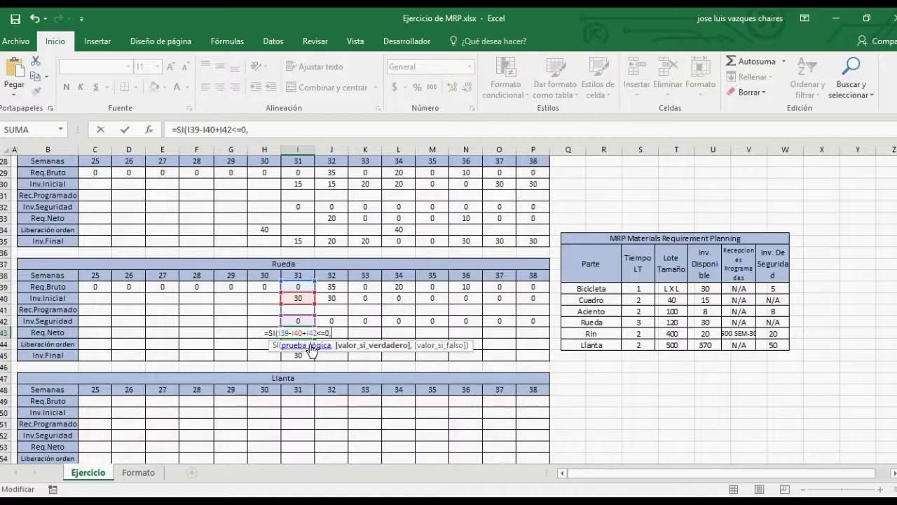
pyautogui.write('0,')
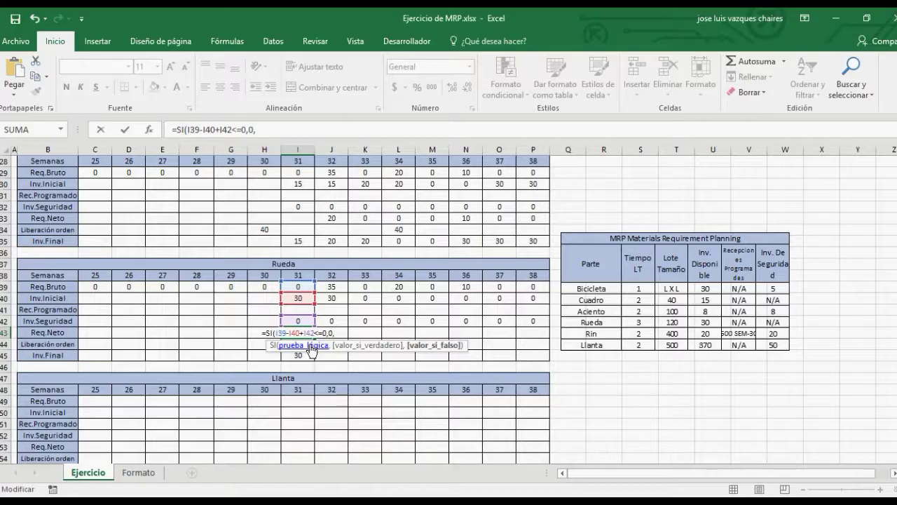
pyautogui.press('BackSpace')
pyautogui.press('BackSpace')
pyautogui.hotkey('ctrl', 'v')
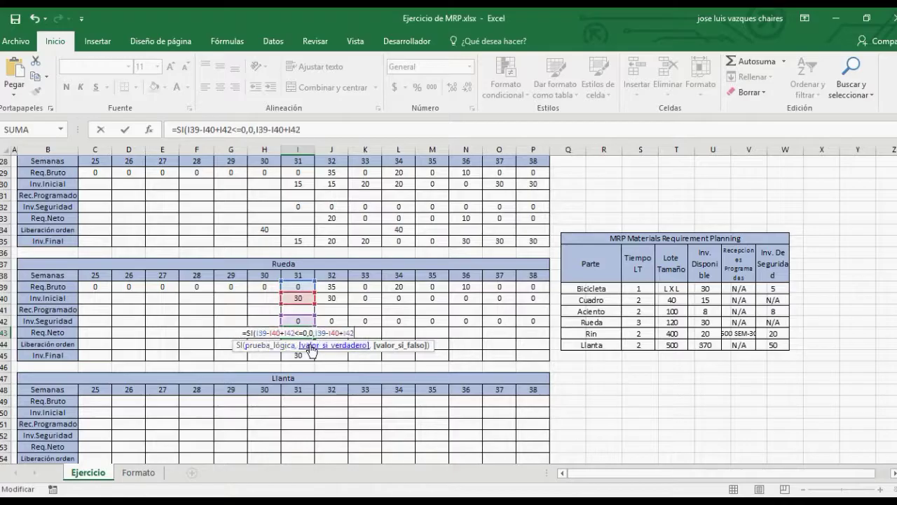
pyautogui.write(')')
pyautogui.press('Return')
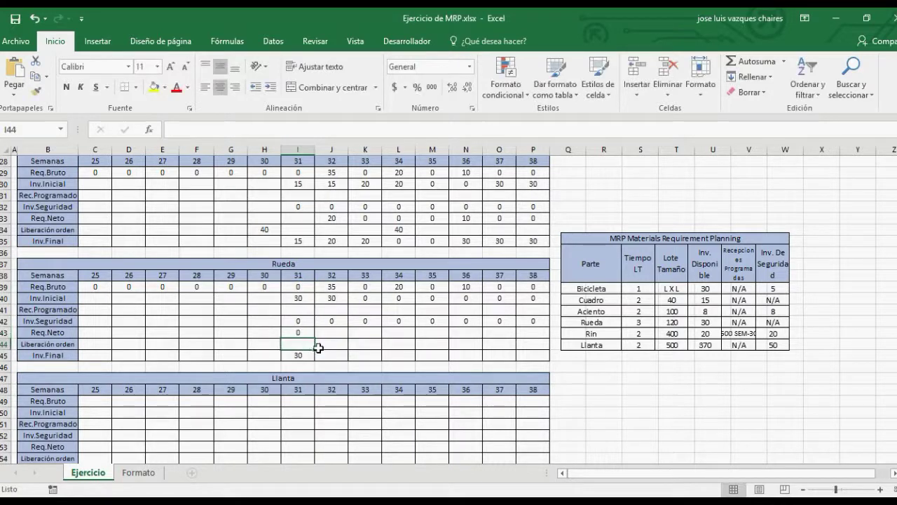
# Step: Fill Rueda's week 31 Req.Neto formula across to week 38 and check the formulas for weeks 31 and 32
pyautogui.click(310, 332)
pyautogui.moveTo(315, 338); pyautogui.dragTo(538, 338)
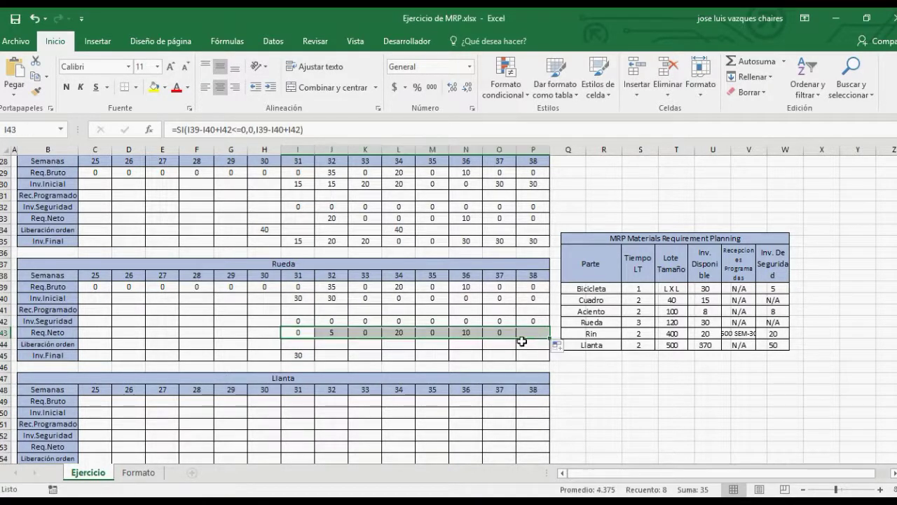
pyautogui.click(325, 343)
pyautogui.click(298, 333)
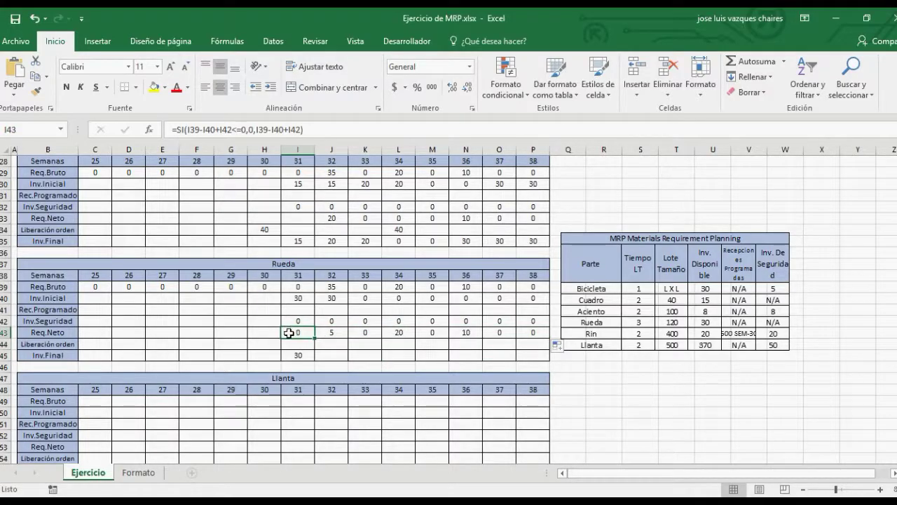
pyautogui.click(329, 331)
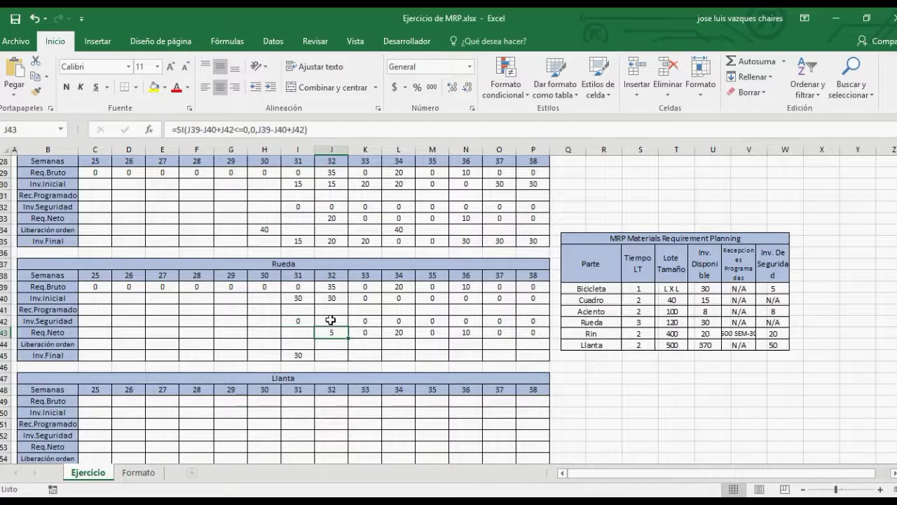
# Step: Calculate Rueda's Inv.Final in week 32 with =J40+J41+G44-J39 and fill the formula across to week 38
pyautogui.click(331, 354)
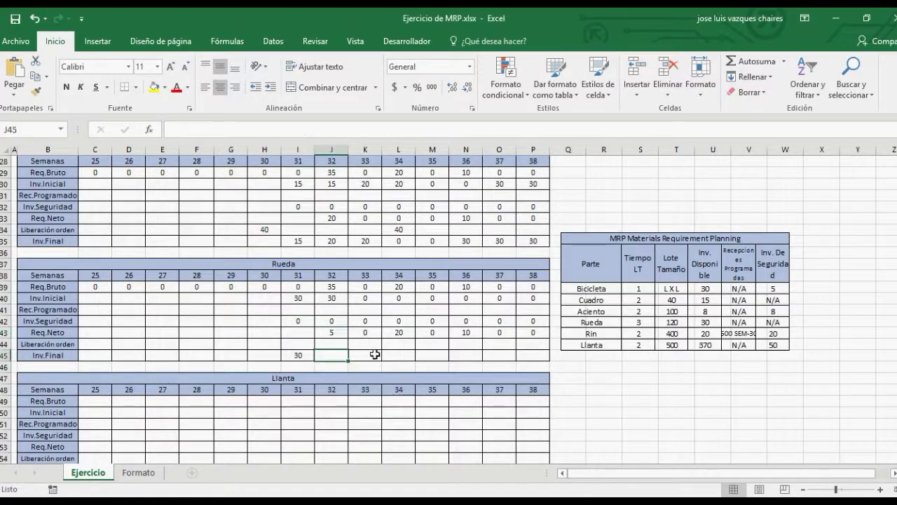
pyautogui.write('=')
pyautogui.click(340, 300)
pyautogui.write('+')
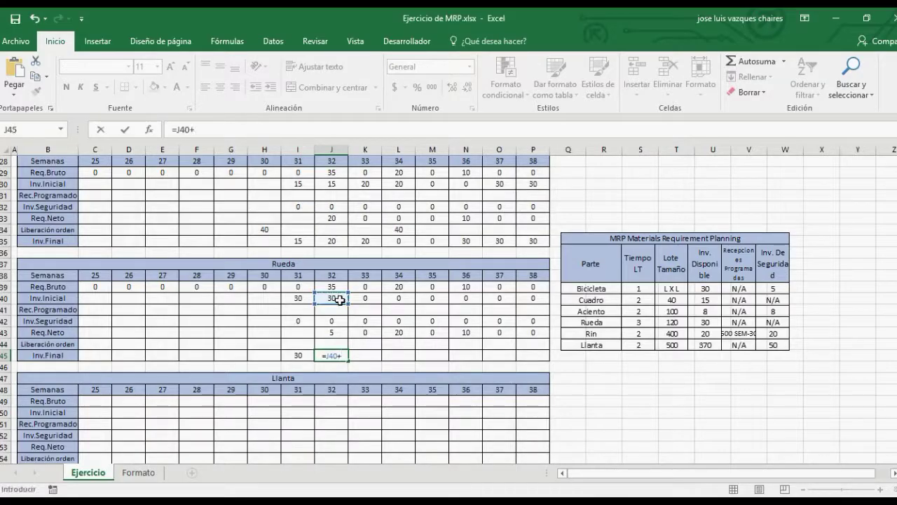
pyautogui.click(333, 311)
pyautogui.write('+')
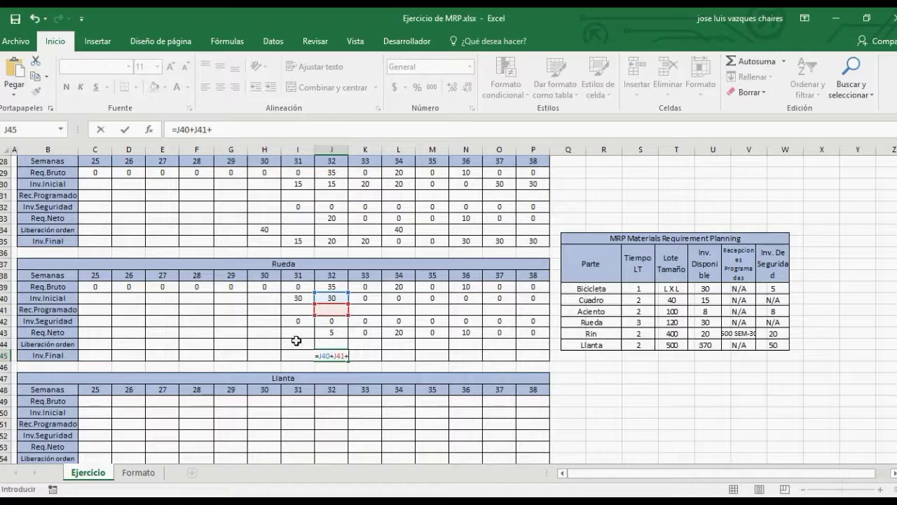
pyautogui.click(240, 344)
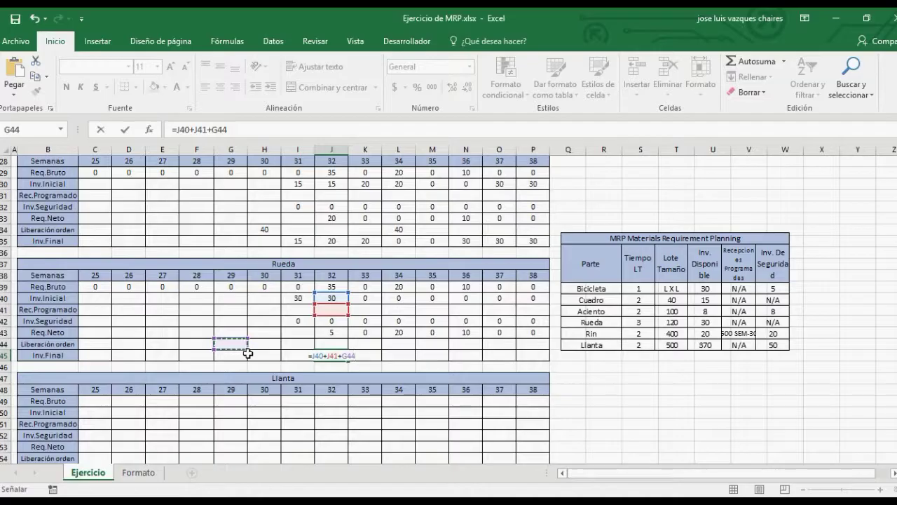
pyautogui.write('-')
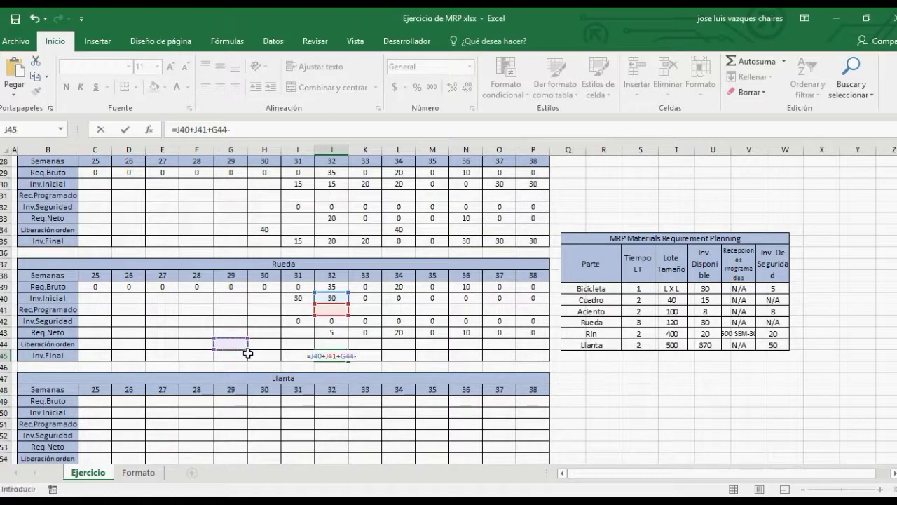
pyautogui.click(329, 287)
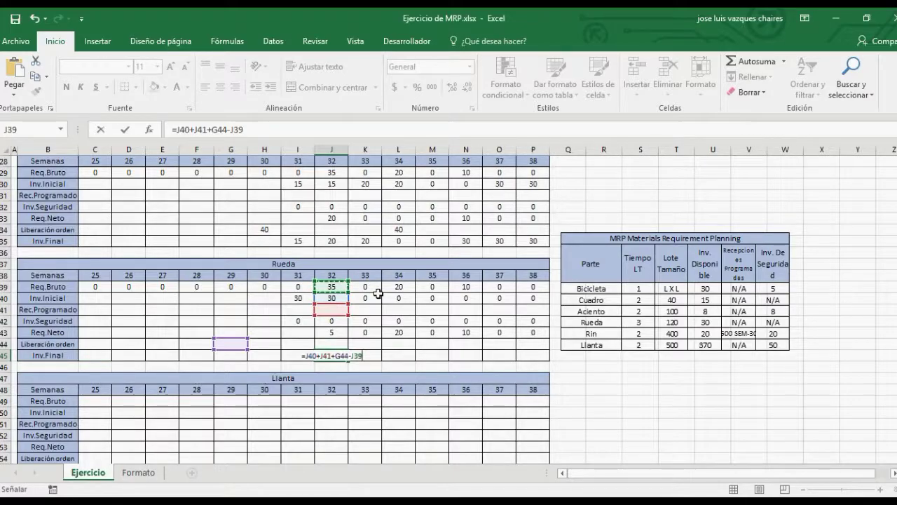
pyautogui.press('Return')
pyautogui.click(342, 355)
pyautogui.moveTo(348, 361); pyautogui.dragTo(537, 354)
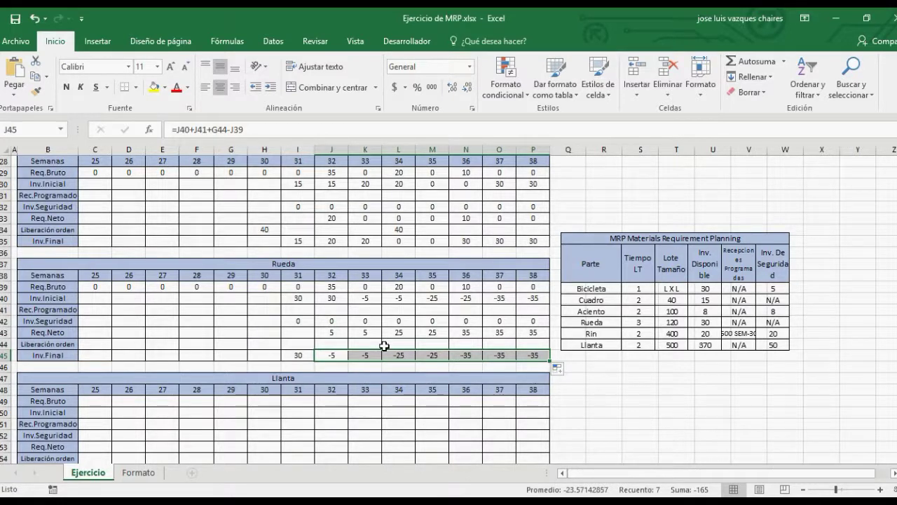
# Step: Examine the product structure diagram for the Rueda quantity per Bicicleta and check Rueda's week 32 Req.Bruto formula
pyautogui.click(333, 343)
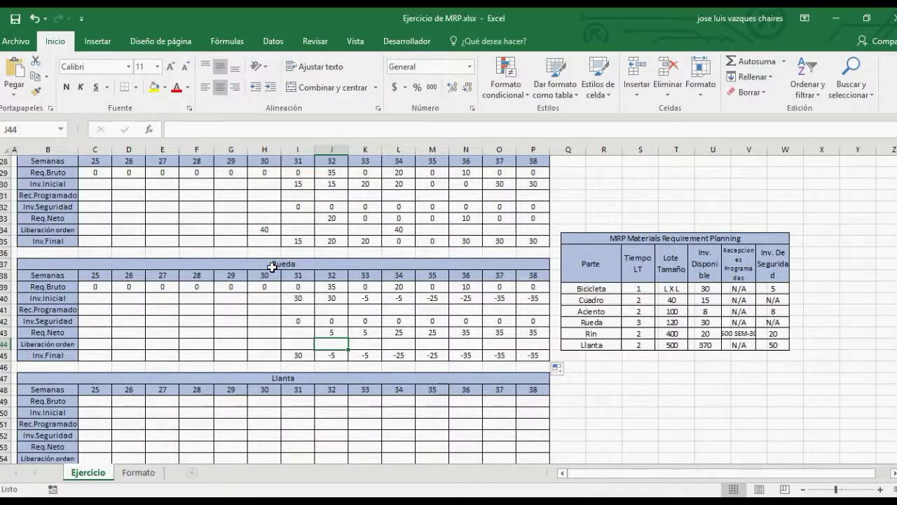
pyautogui.scroll(8, 293, 269)
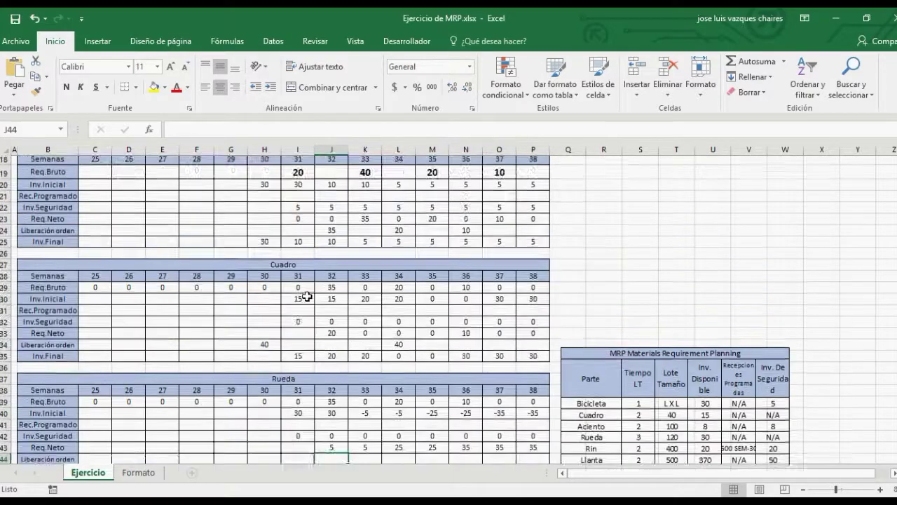
pyautogui.scroll(1, 307, 299)
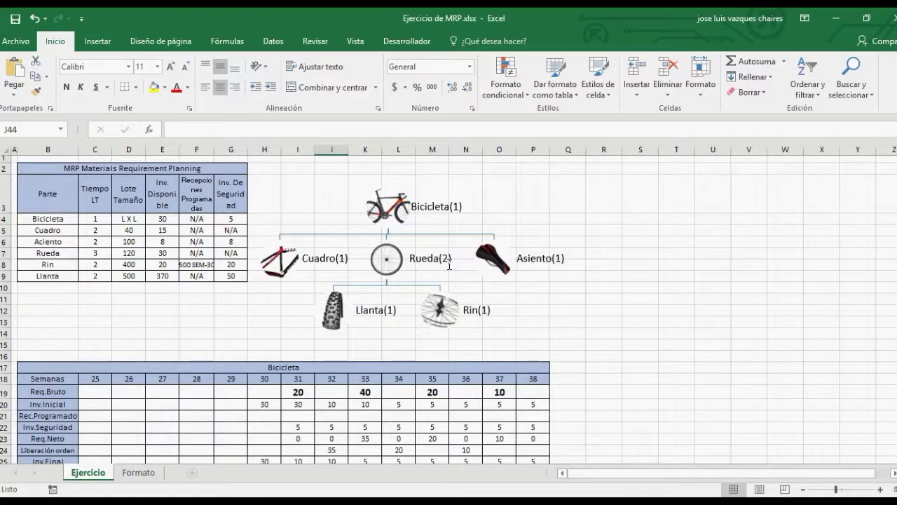
pyautogui.scroll(-8, 410, 267)
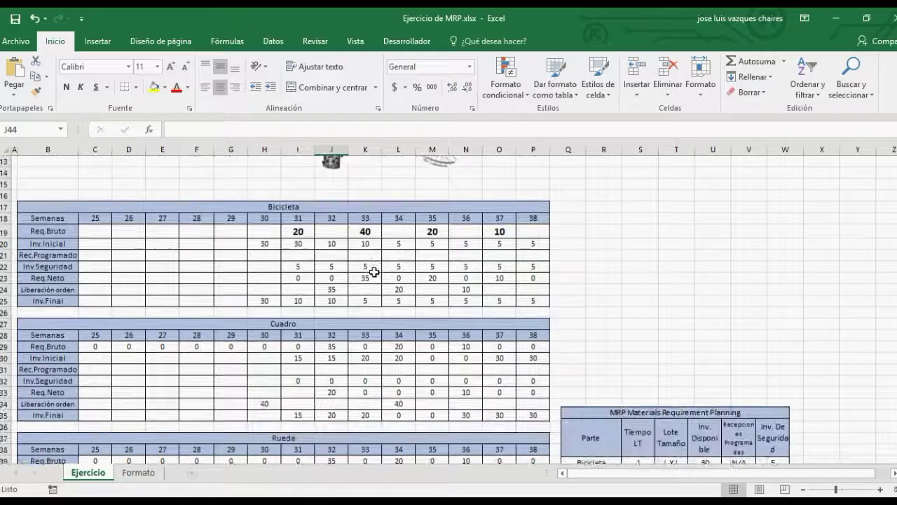
pyautogui.scroll(-2, 369, 275)
pyautogui.scroll(6, 369, 275)
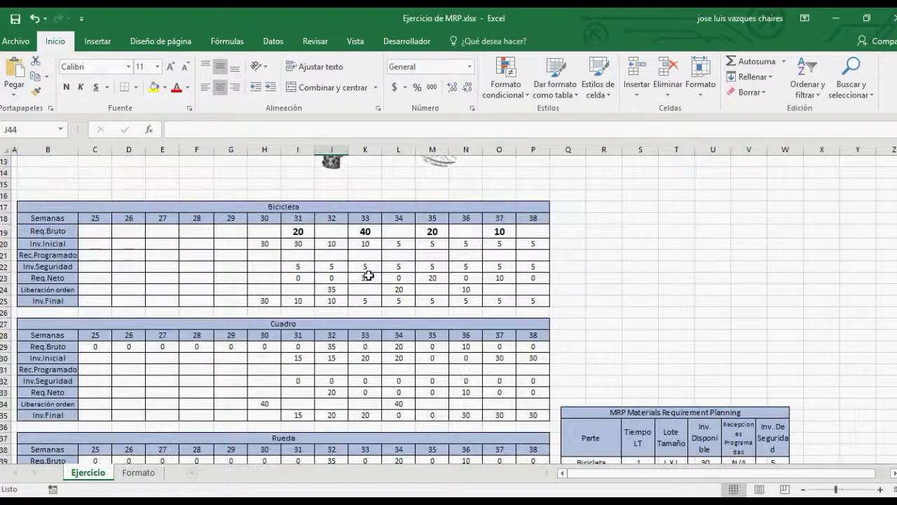
pyautogui.scroll(4, 369, 275)
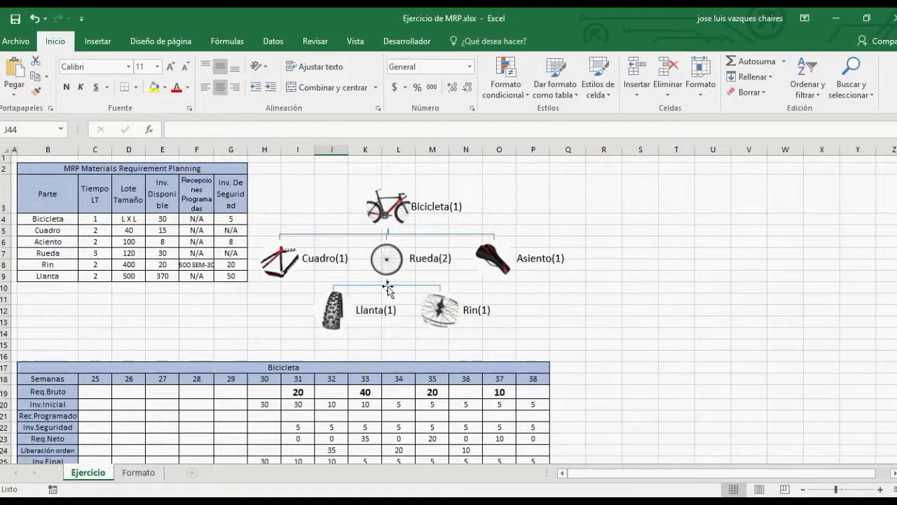
pyautogui.scroll(-7, 385, 287)
pyautogui.scroll(-3, 387, 287)
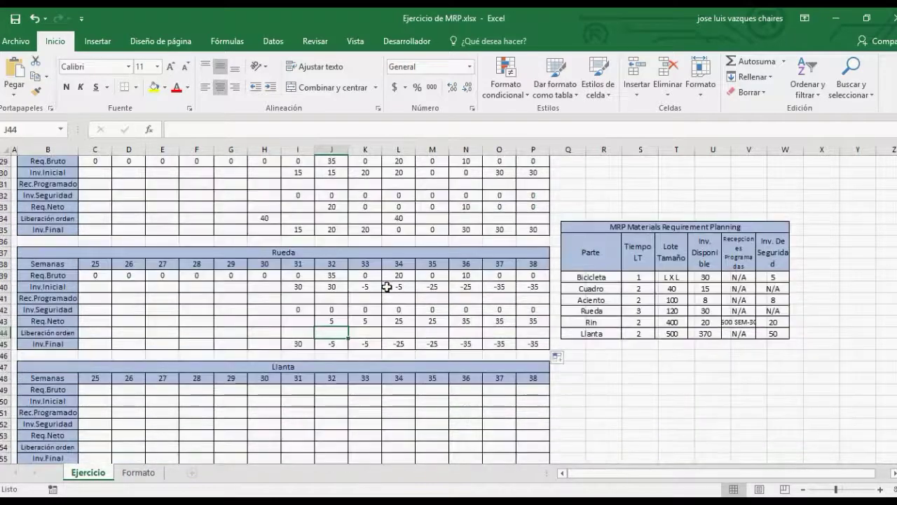
pyautogui.click(321, 275)
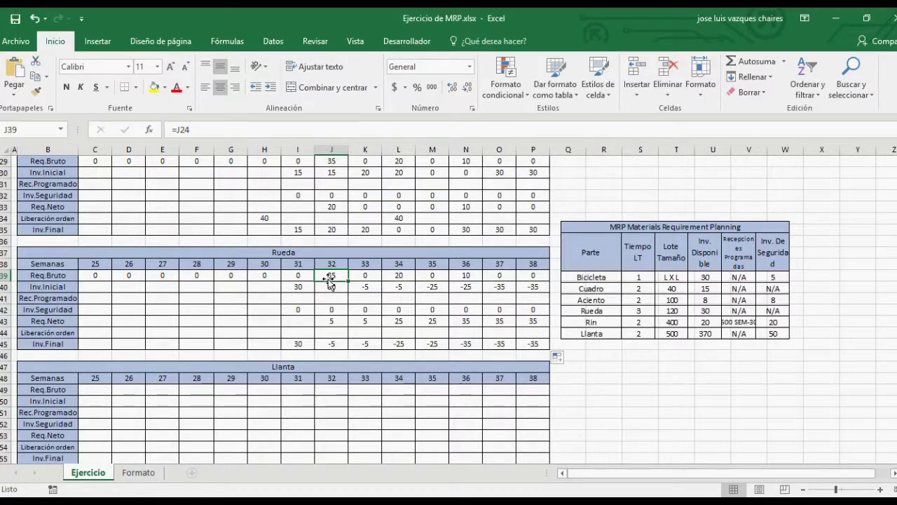
# Step: Double Rueda's Req.Bruto for two wheels per bicycle with =C24*2 in week 25 and fill the formula across to week 38
pyautogui.scroll(9, 330, 283)
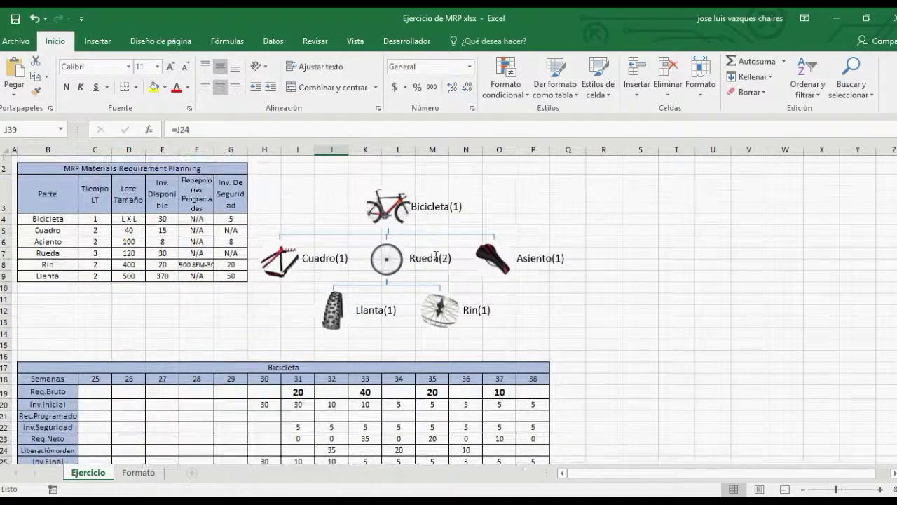
pyautogui.scroll(-8, 386, 294)
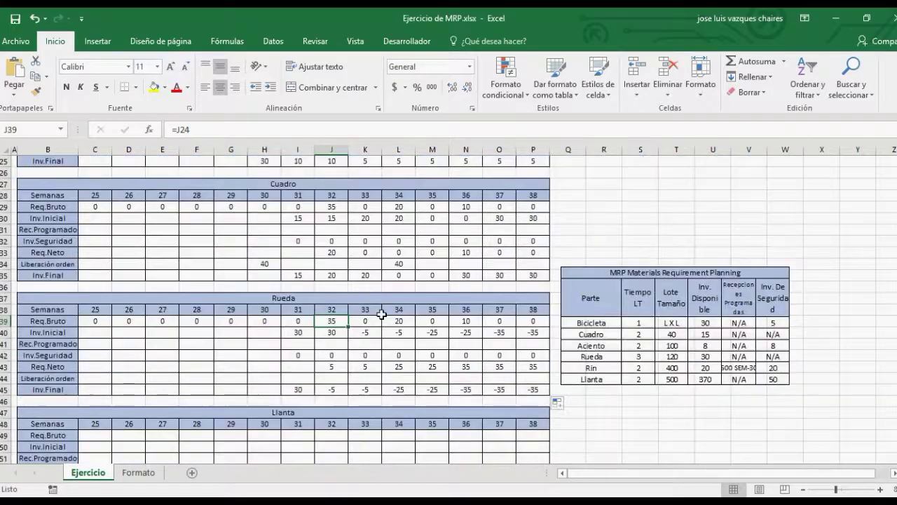
pyautogui.doubleClick(337, 320)
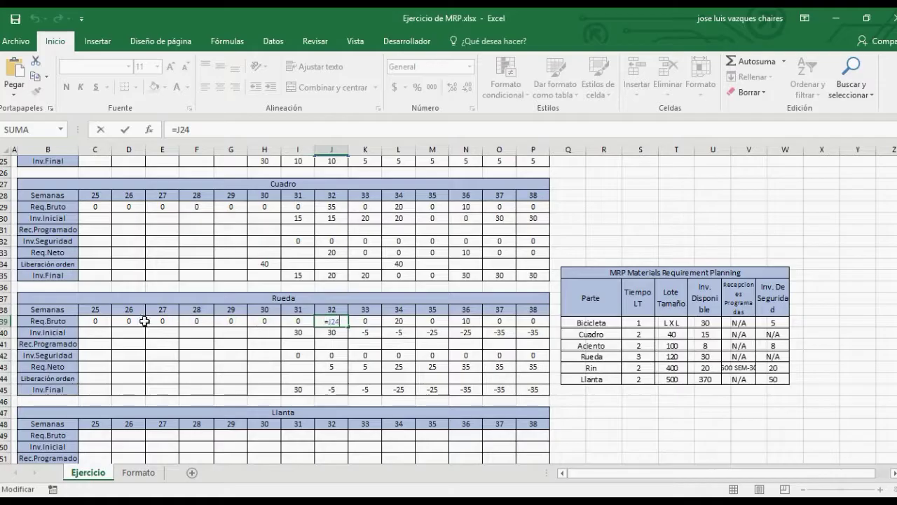
pyautogui.hotkey('ctrl', 'Return')
pyautogui.doubleClick(102, 320)
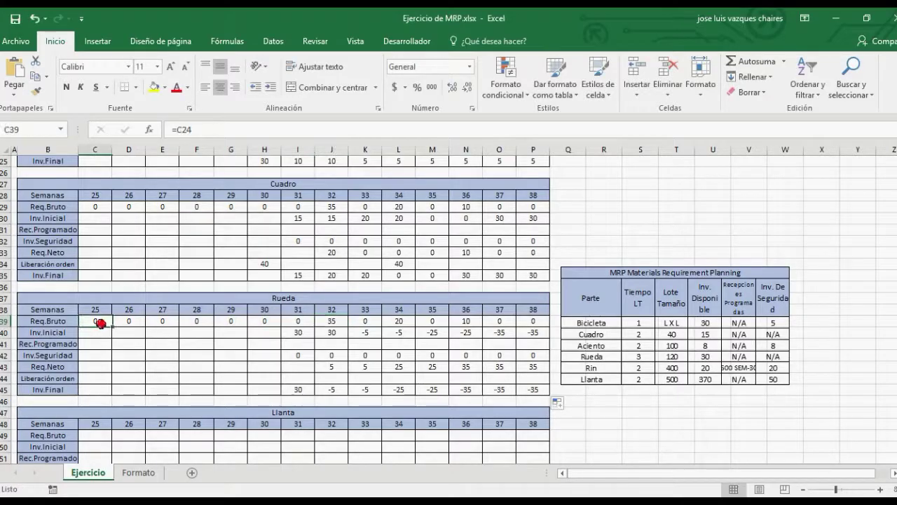
pyautogui.write('*2')
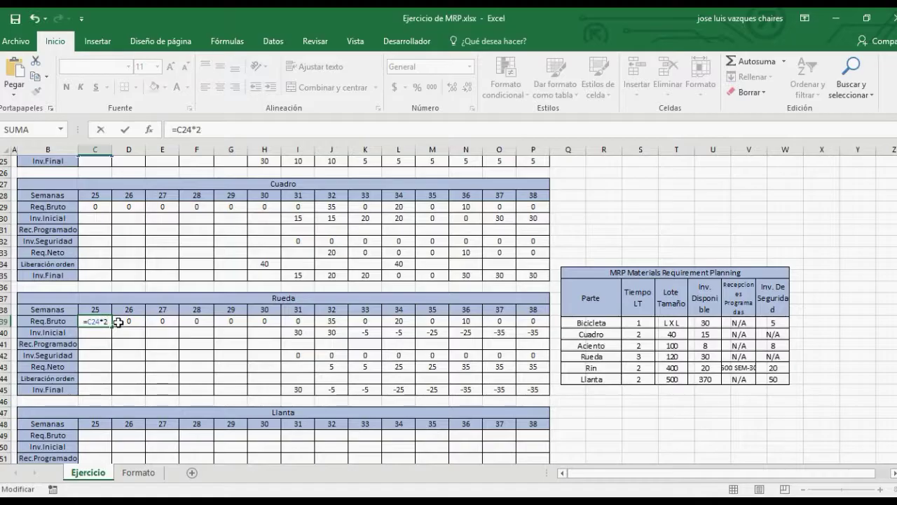
pyautogui.press('Return')
pyautogui.click(98, 321)
pyautogui.moveTo(112, 326); pyautogui.dragTo(534, 322)
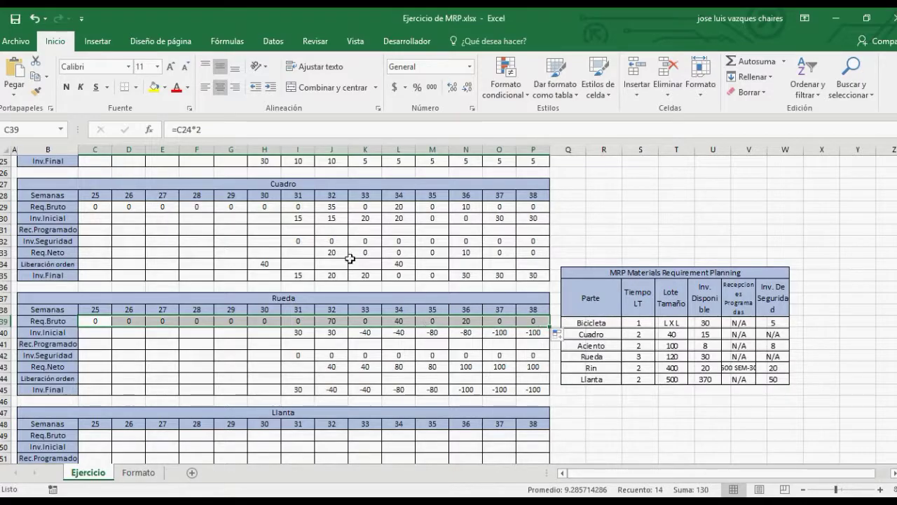
# Step: Check Rueda's week 32 net requirement and enter its order release of 120 in week 29, three weeks earlier
pyautogui.click(336, 379)
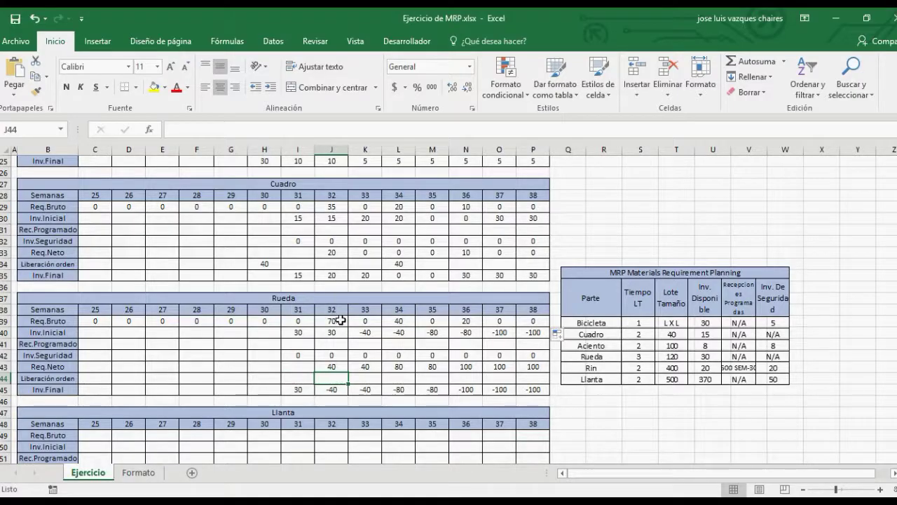
pyautogui.click(340, 366)
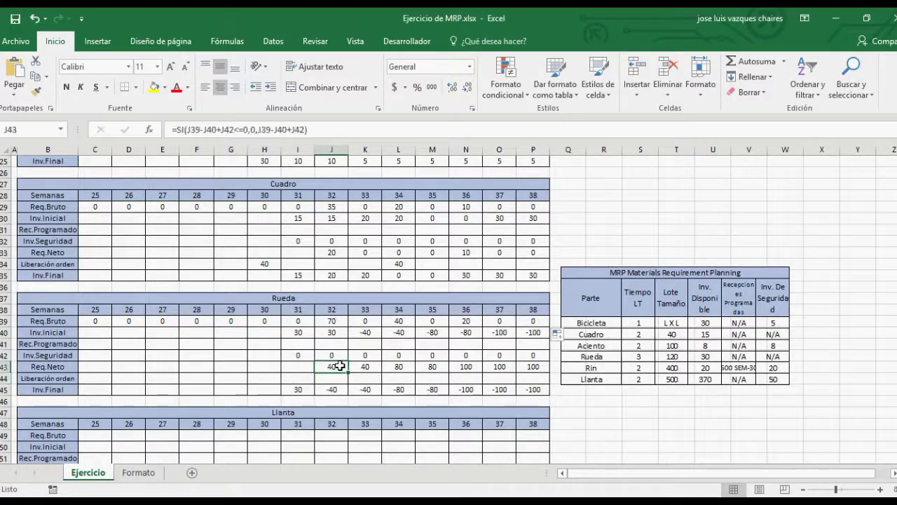
pyautogui.click(345, 378)
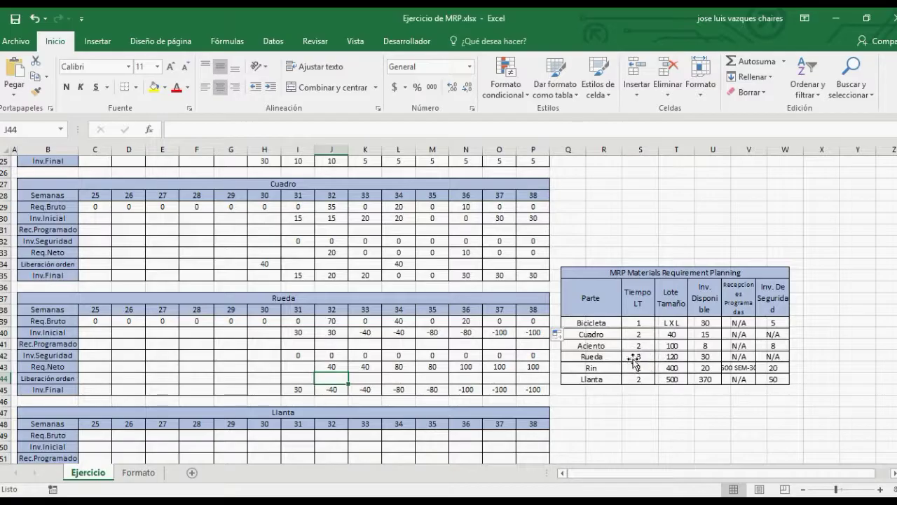
pyautogui.click(300, 377)
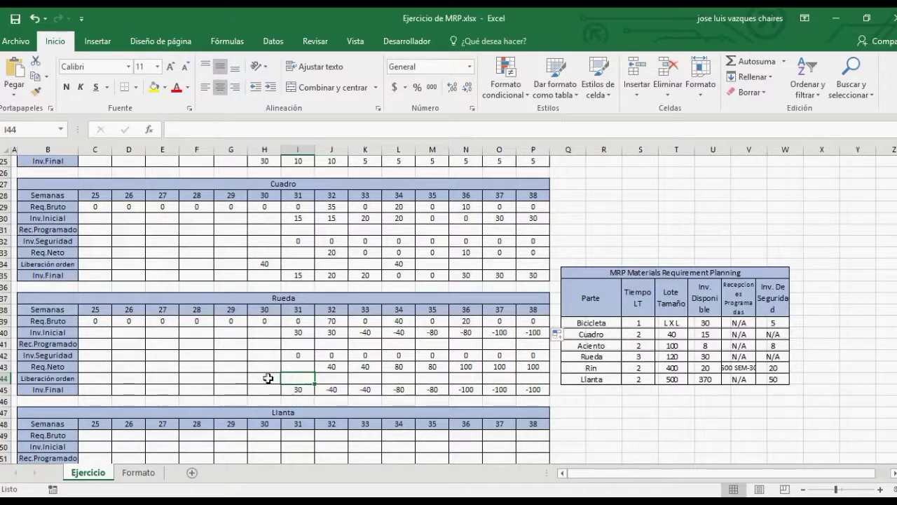
pyautogui.click(241, 379)
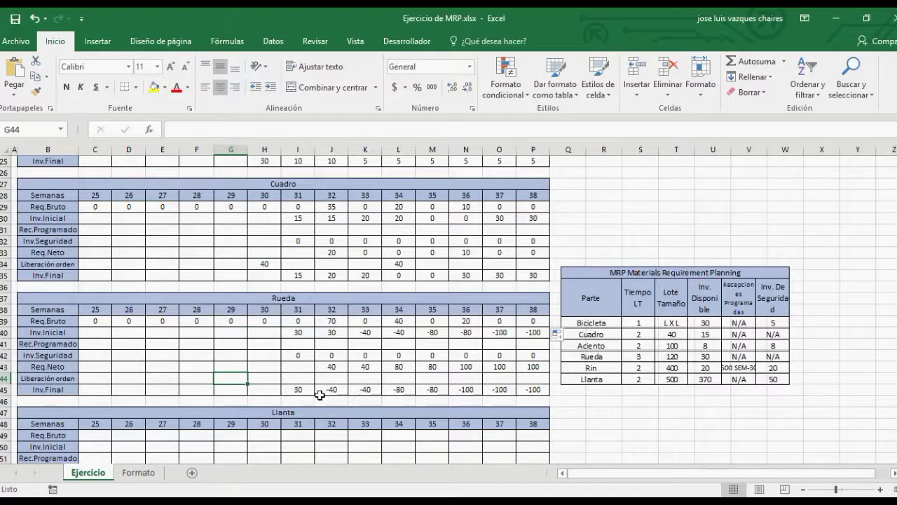
pyautogui.write('120')
pyautogui.press('Return')
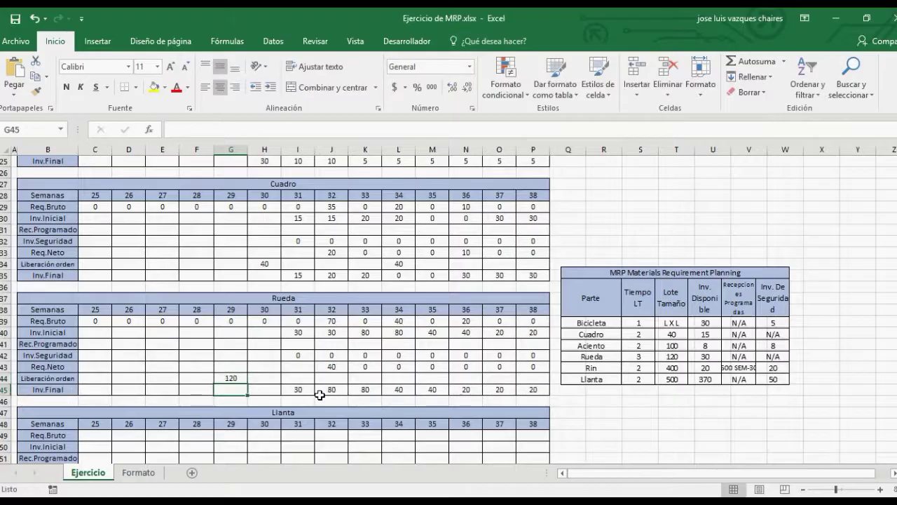
# Step: Examine Rueda's order release and its Req.Bruto, Inv.Inicial and Inv.Final from week 33 to week 38
pyautogui.click(241, 378)
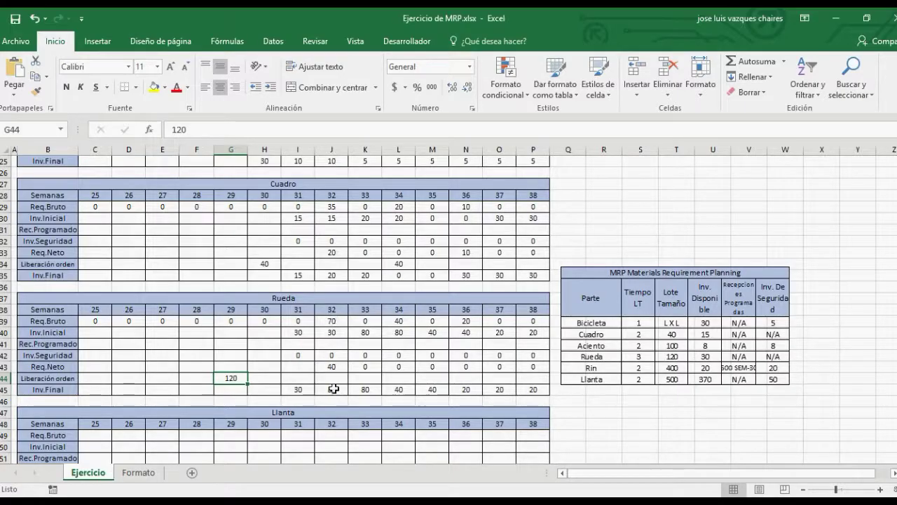
pyautogui.click(370, 331)
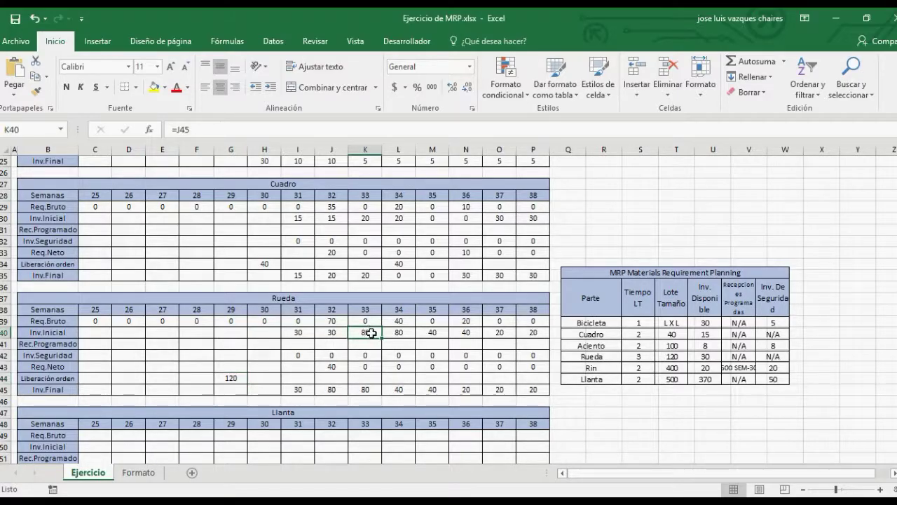
pyautogui.click(370, 391)
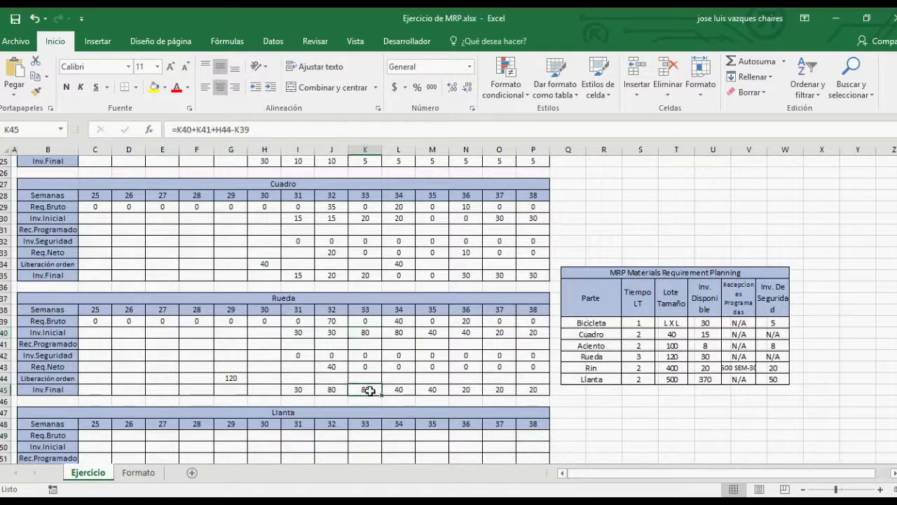
pyautogui.click(410, 332)
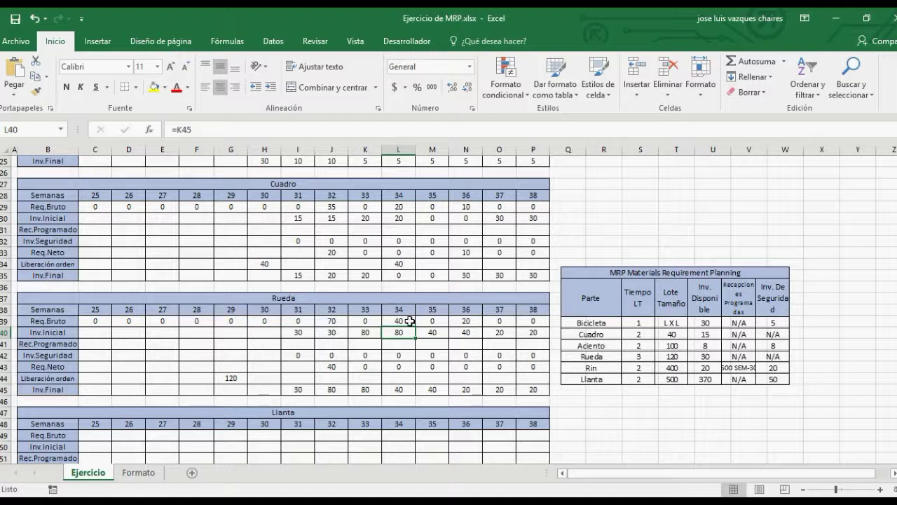
pyautogui.click(408, 388)
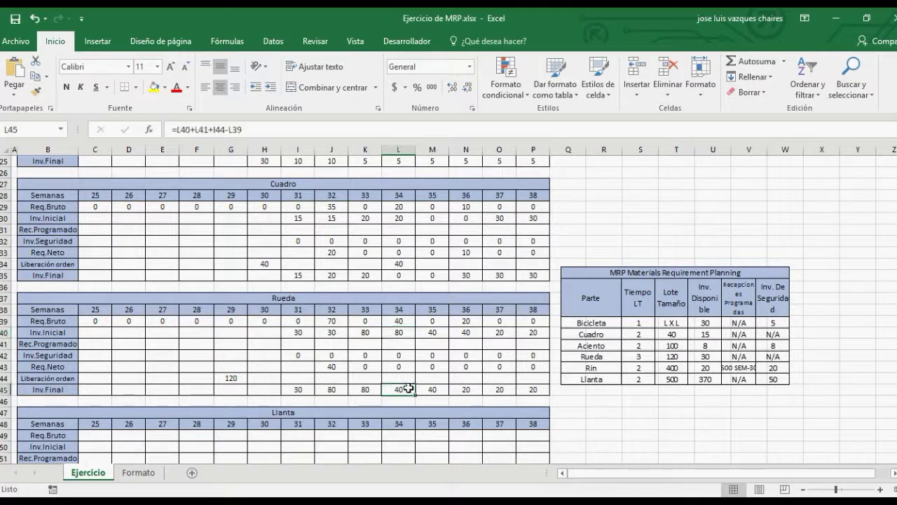
pyautogui.click(438, 332)
pyautogui.click(442, 391)
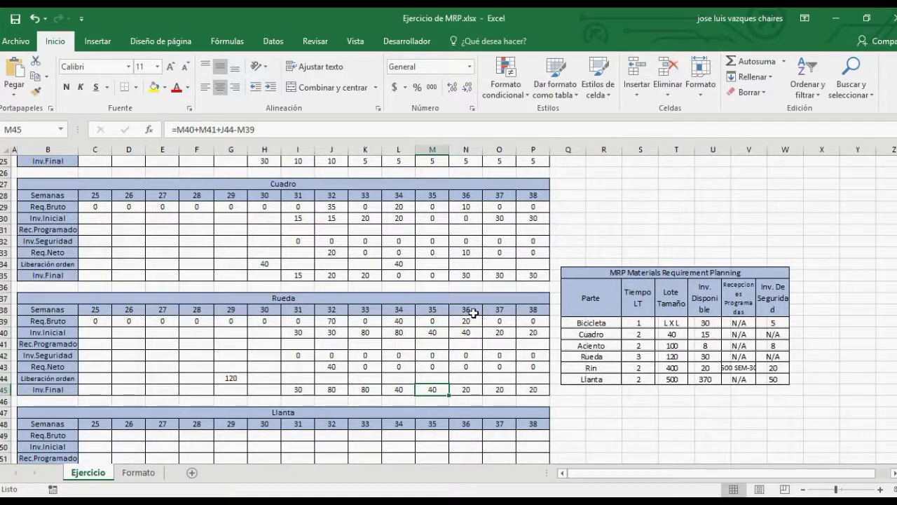
pyautogui.click(474, 332)
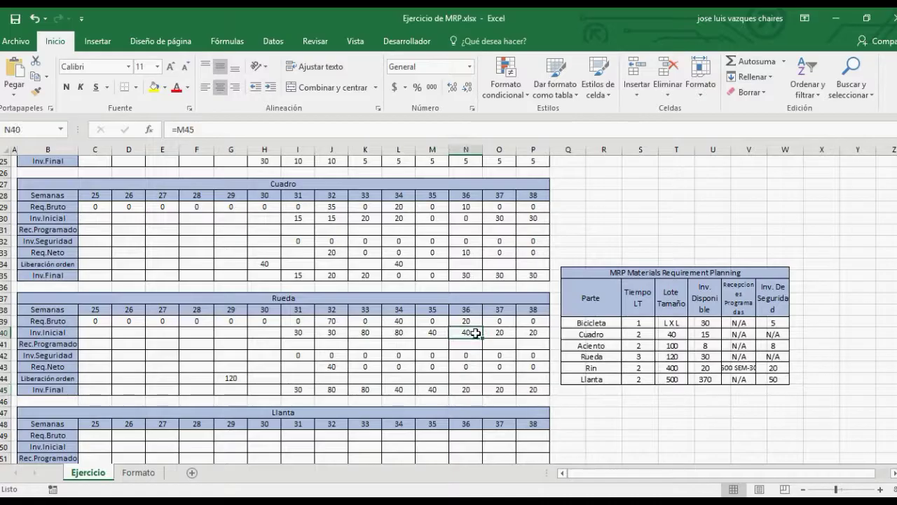
pyautogui.click(474, 321)
pyautogui.click(473, 332)
pyautogui.click(475, 388)
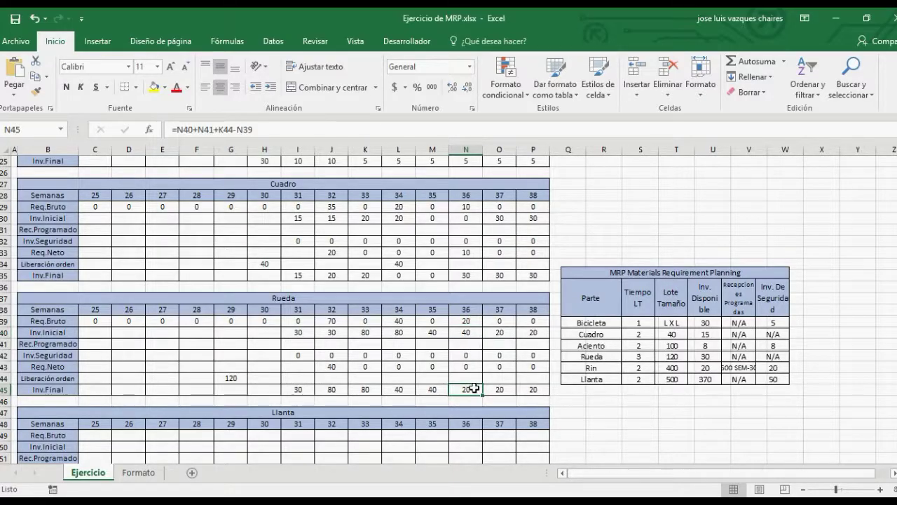
pyautogui.moveTo(491, 320); pyautogui.dragTo(536, 319)
pyautogui.moveTo(497, 388); pyautogui.dragTo(533, 390)
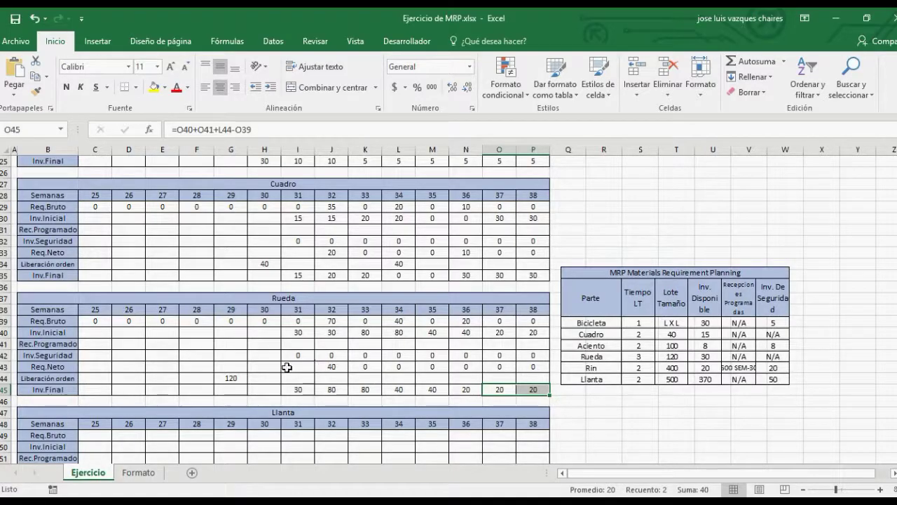
# Step: Compare Rueda's week 29 order release with its gross requirements in weeks 32, 34 and 36 and with the Bicicleta orders
pyautogui.click(238, 379)
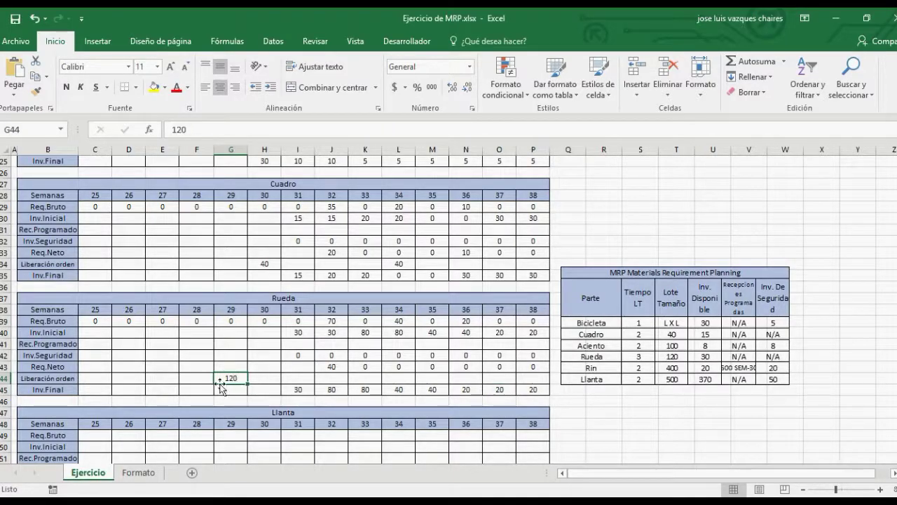
pyautogui.click(335, 324)
pyautogui.click(400, 321)
pyautogui.click(463, 320)
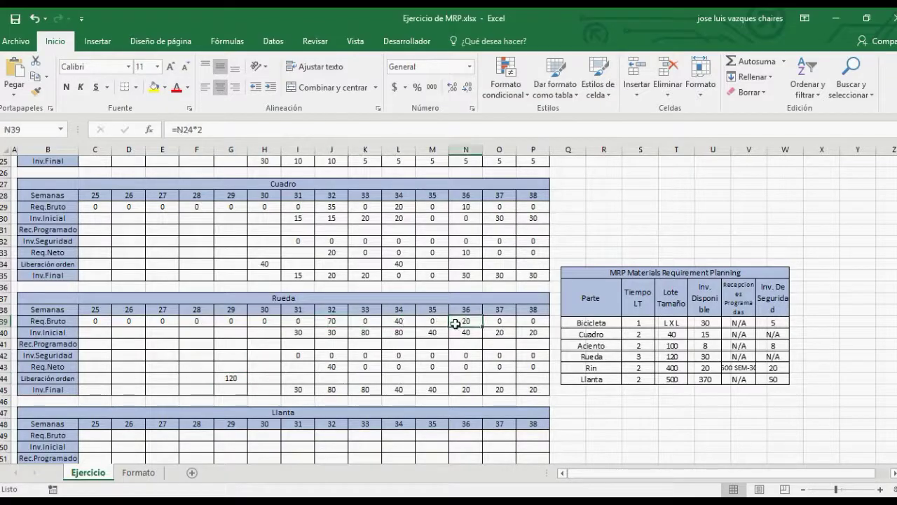
pyautogui.scroll(4, 456, 323)
pyautogui.scroll(1, 449, 339)
pyautogui.scroll(-8, 362, 355)
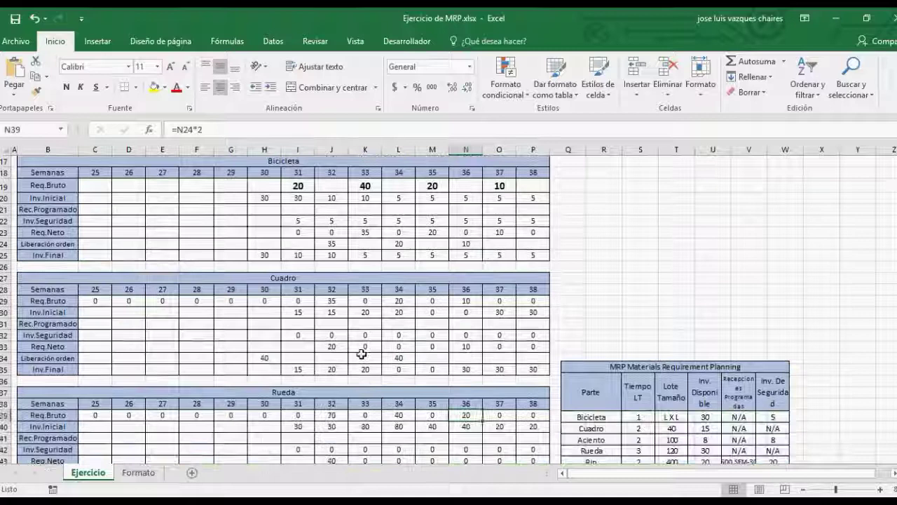
pyautogui.scroll(8, 366, 382)
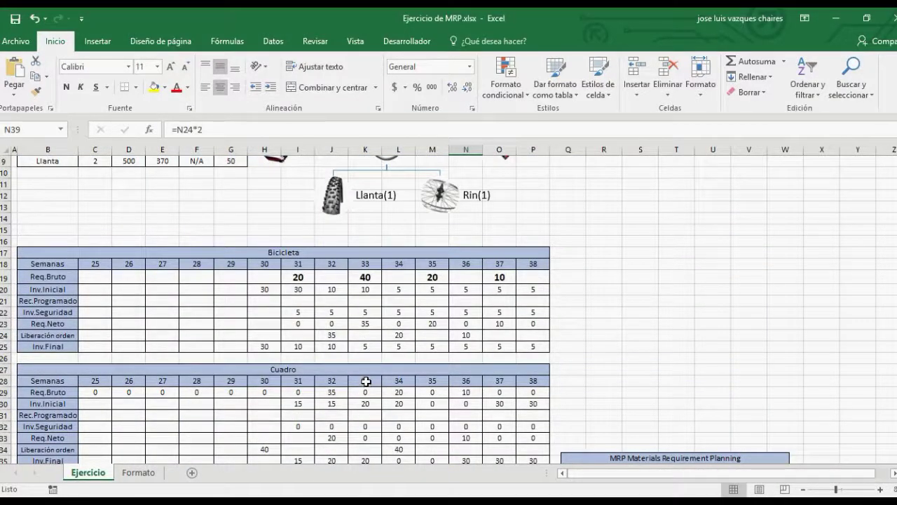
pyautogui.scroll(-5, 366, 381)
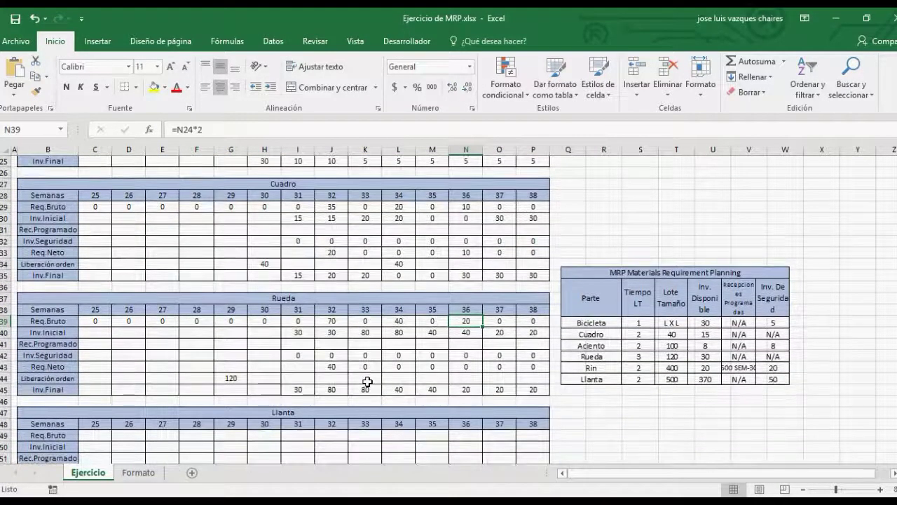
# Step: Review Rueda's week 29 order release and select the heading of the Llanta table
pyautogui.click(239, 381)
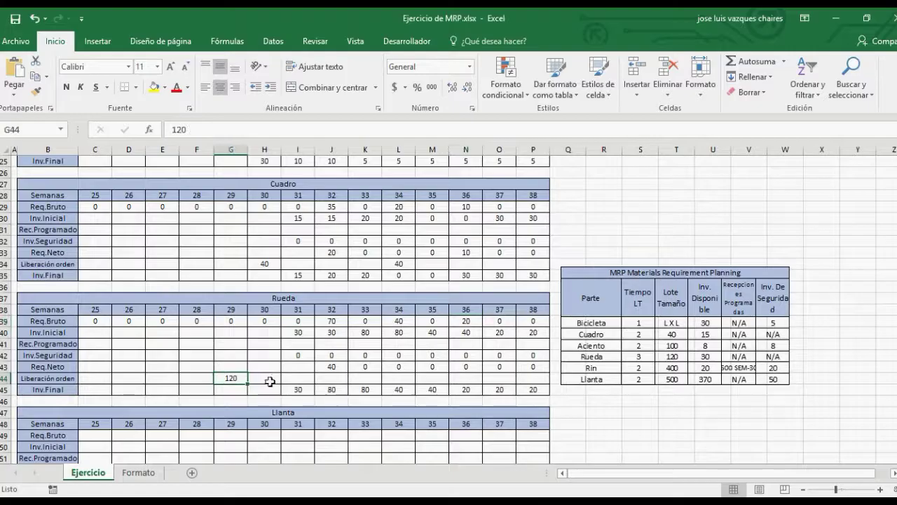
pyautogui.scroll(-3, 270, 381)
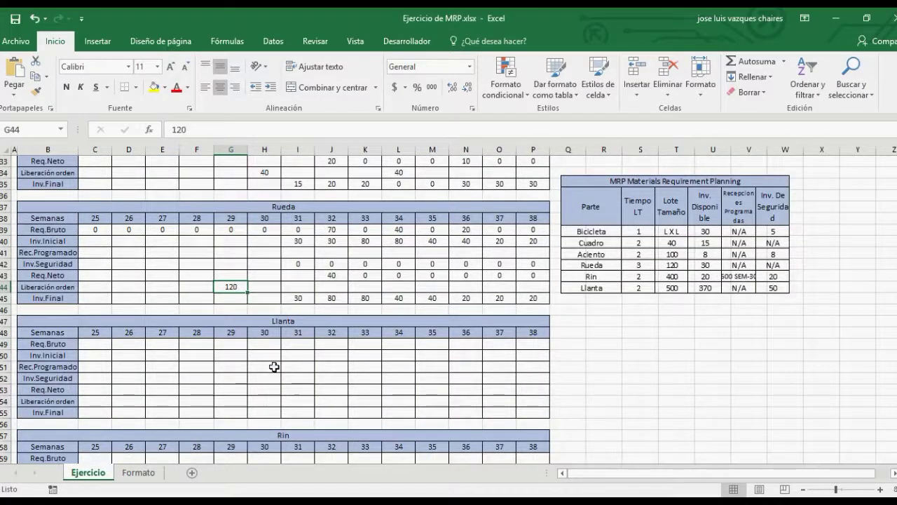
pyautogui.click(302, 322)
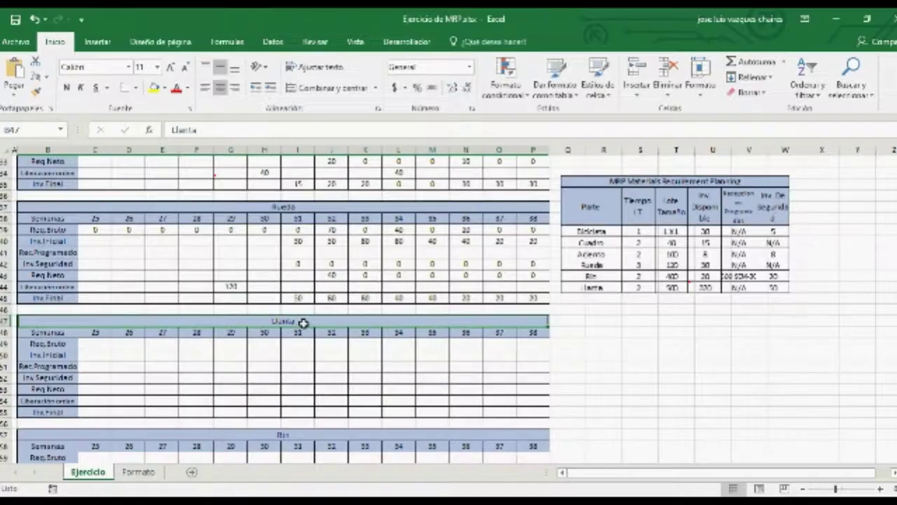